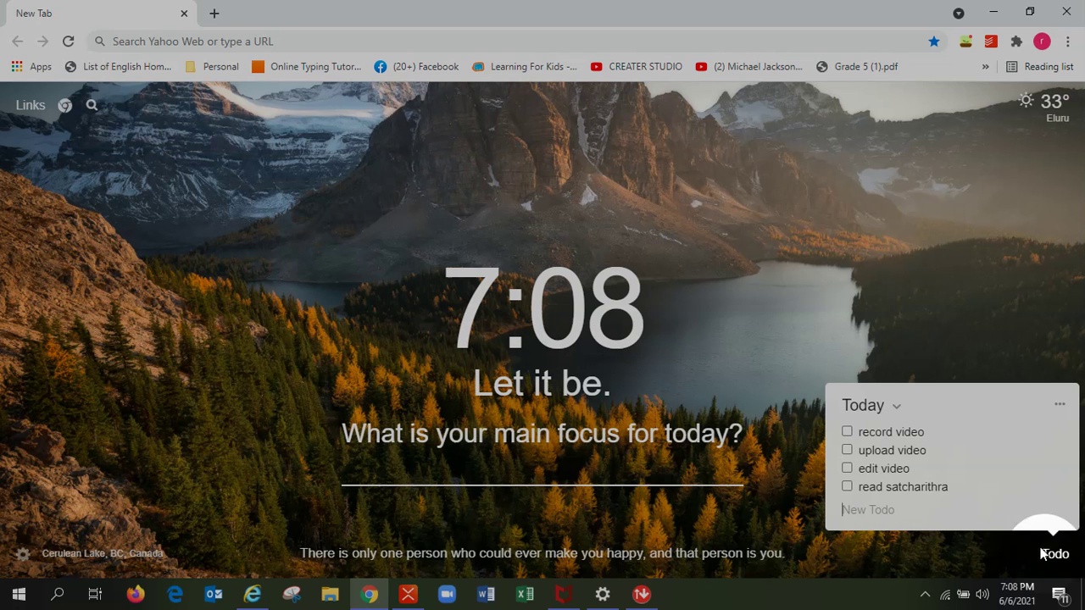
Step: Collapse the Todo panel so only the clock, greeting, focus prompt, weather and quote remain
{"action": "left_click", "coordinate": [1058, 555]}
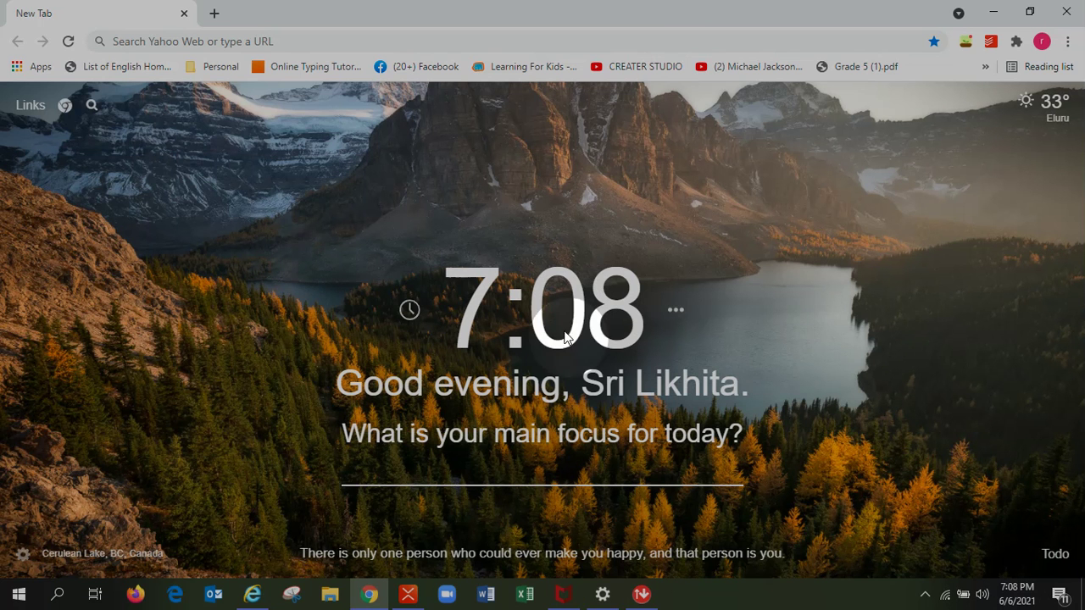
Step: Set today's main focus to 'edit video'
{"action": "left_click", "coordinate": [540, 472]}
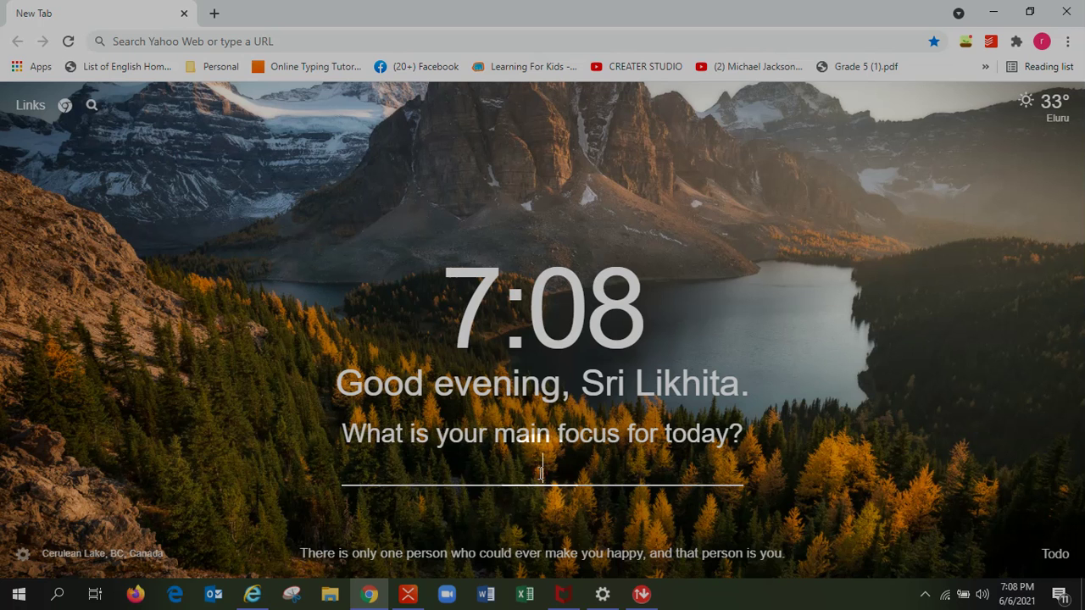
{"action": "type", "text": "edit video"}
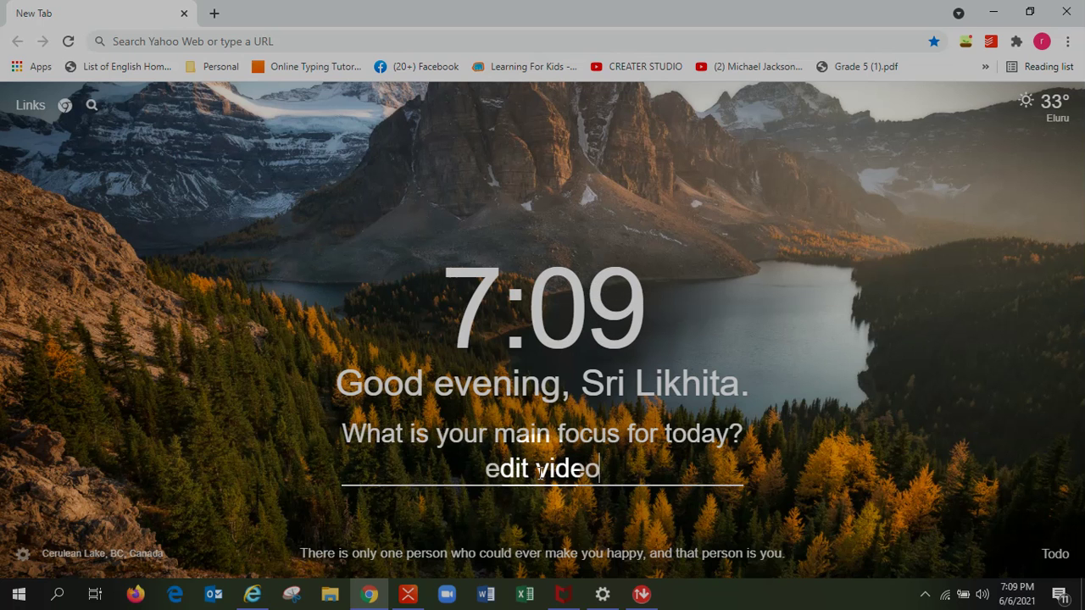
{"action": "key", "text": "Return"}
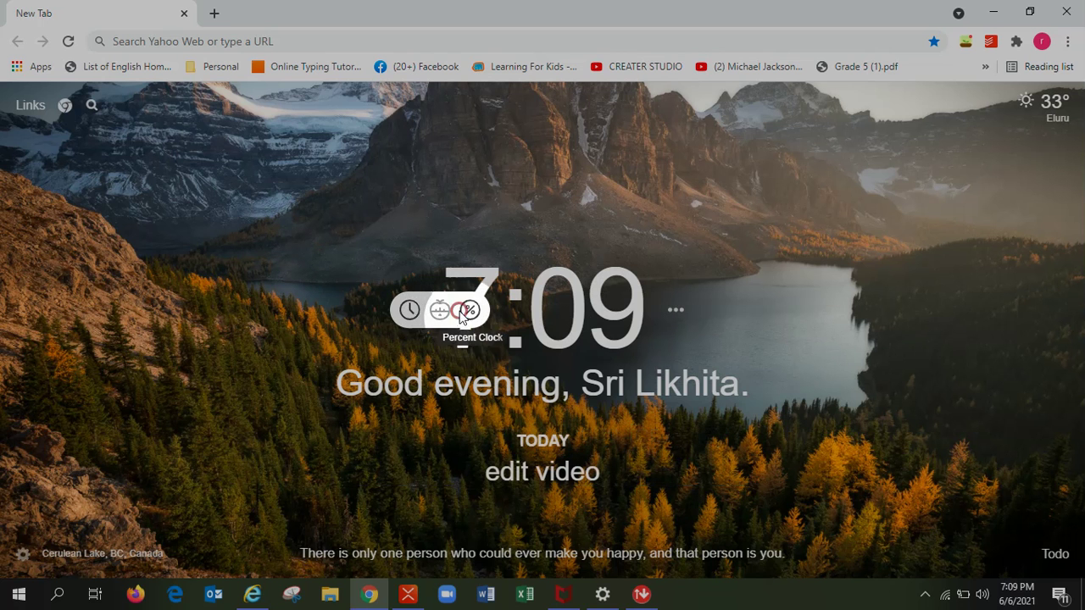
Step: Try the percentage and 24-hour clock modes, keep the 12-hour clock, and show saved Links
{"action": "left_click", "coordinate": [462, 309]}
{"action": "mouse_move", "coordinate": [422, 311]}
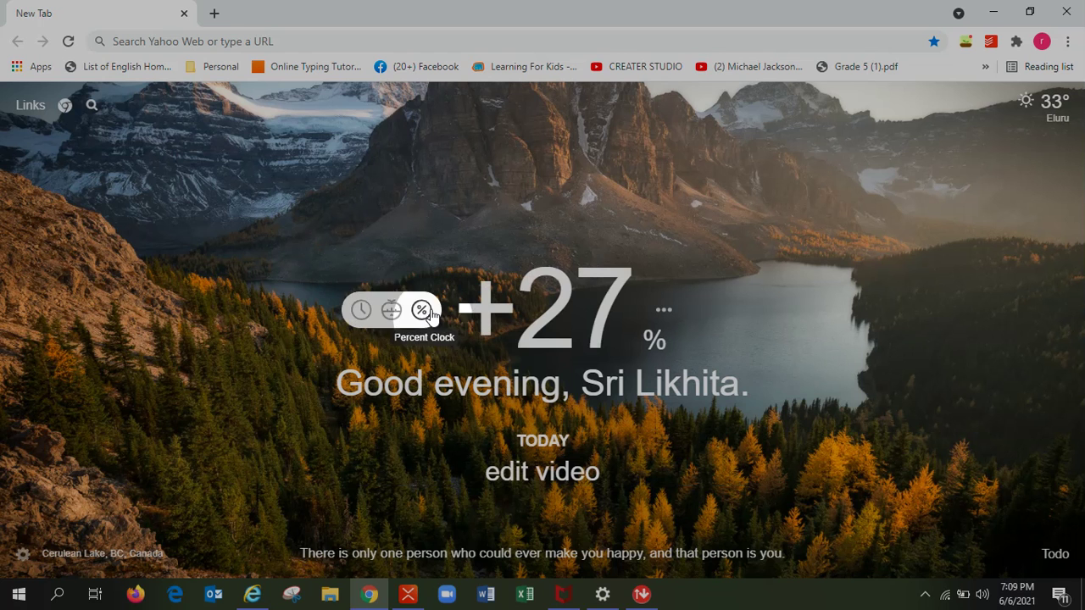
{"action": "left_click", "coordinate": [362, 310]}
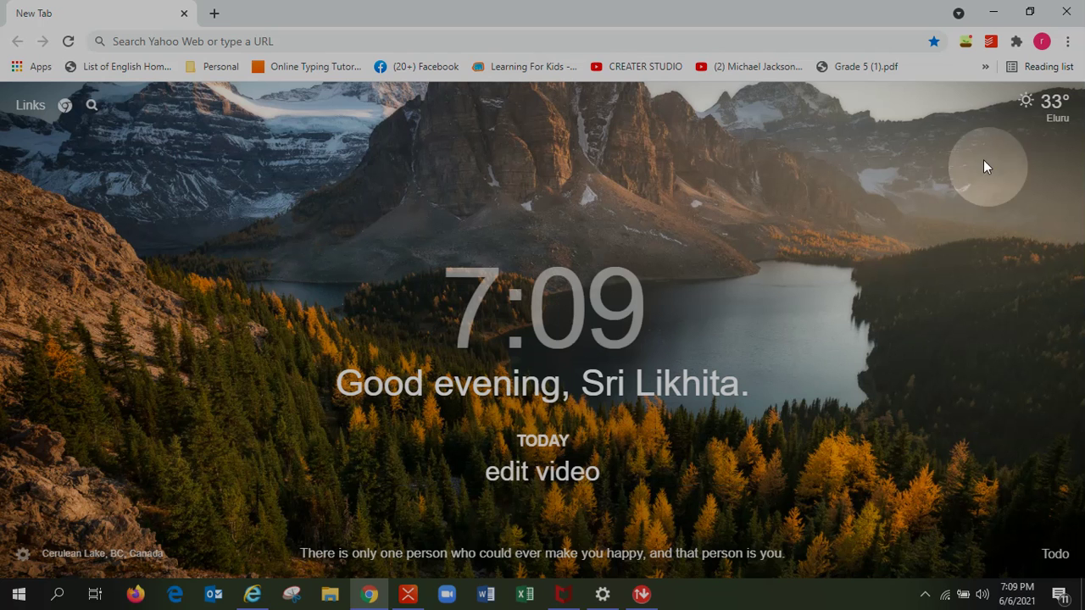
{"action": "left_click", "coordinate": [674, 311]}
{"action": "left_click", "coordinate": [757, 343]}
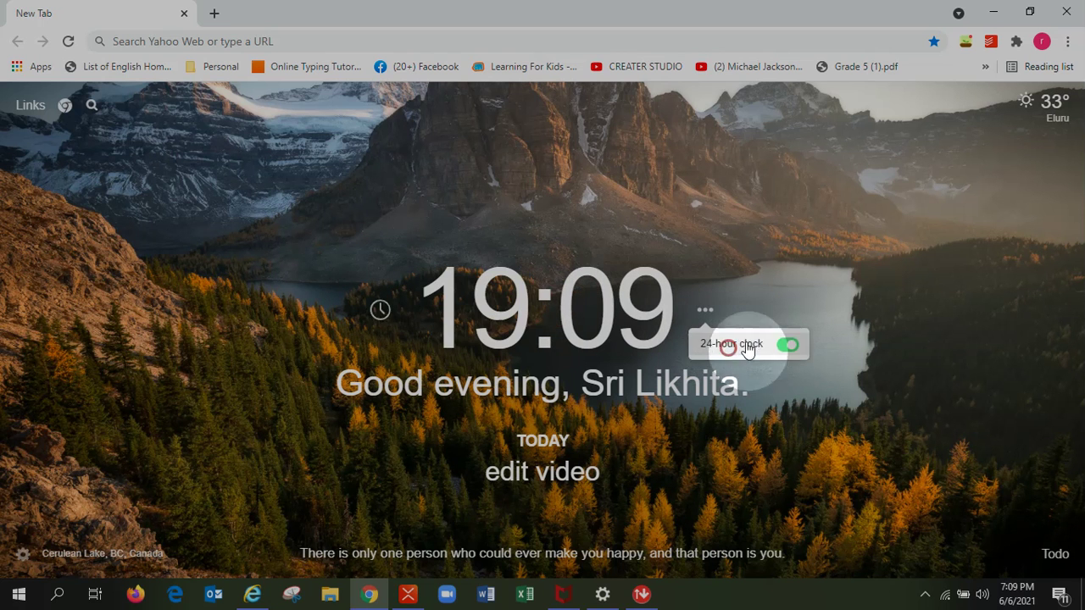
{"action": "left_click", "coordinate": [734, 351]}
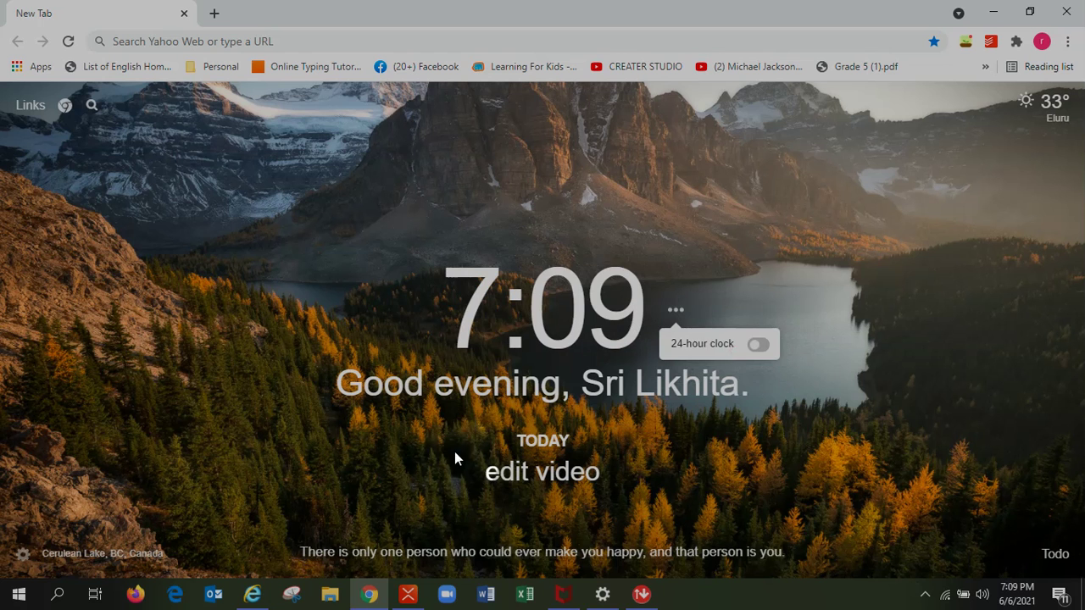
{"action": "left_click", "coordinate": [30, 105]}
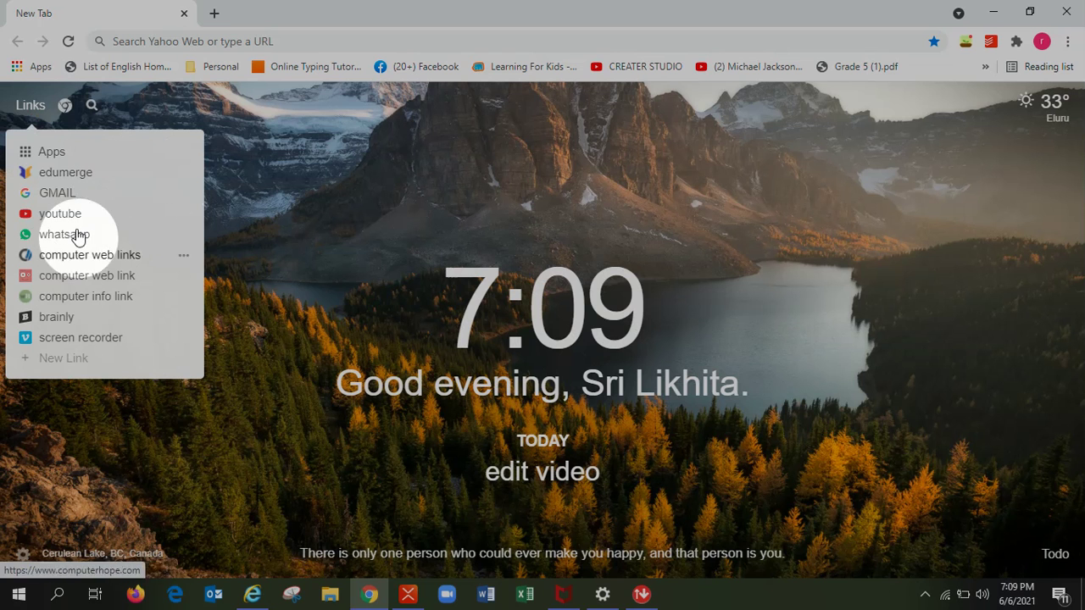
Step: Create a new link named youtube pointing to youtube.com
{"action": "left_click", "coordinate": [157, 359]}
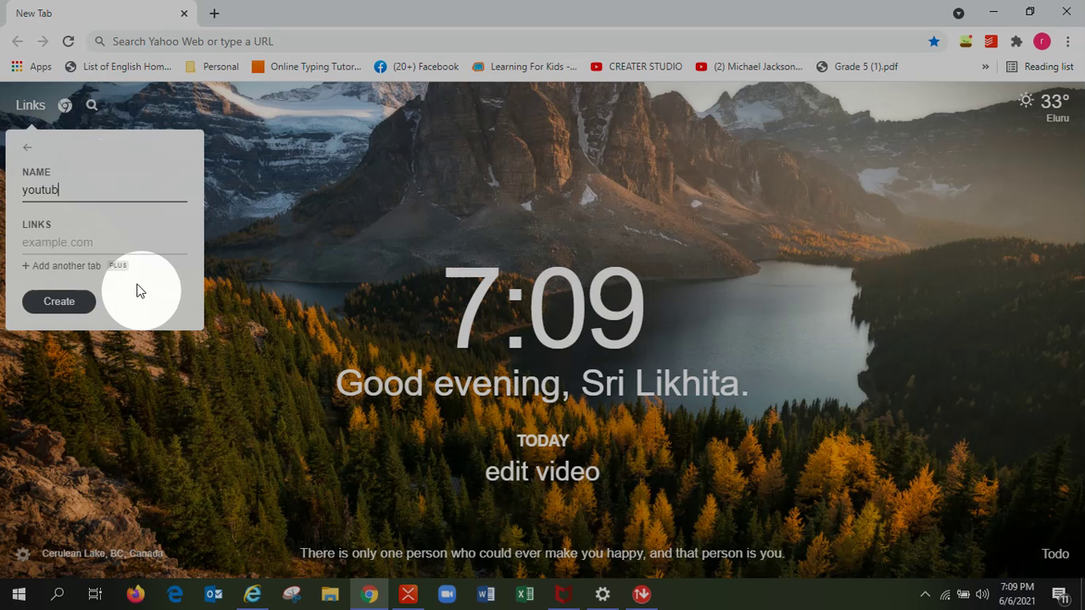
{"action": "left_click", "coordinate": [83, 242]}
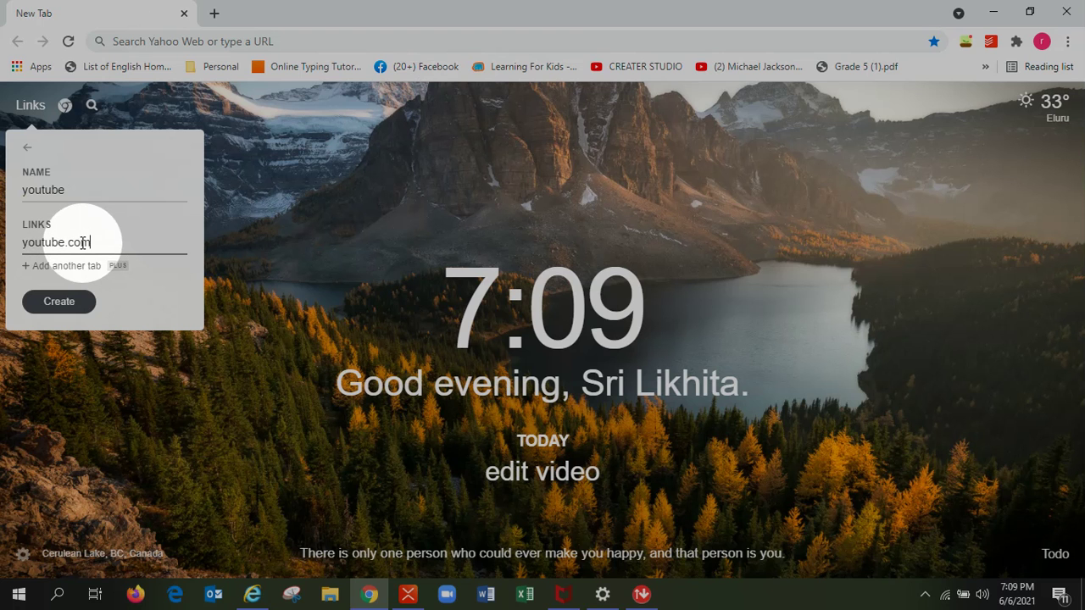
{"action": "left_click", "coordinate": [66, 302]}
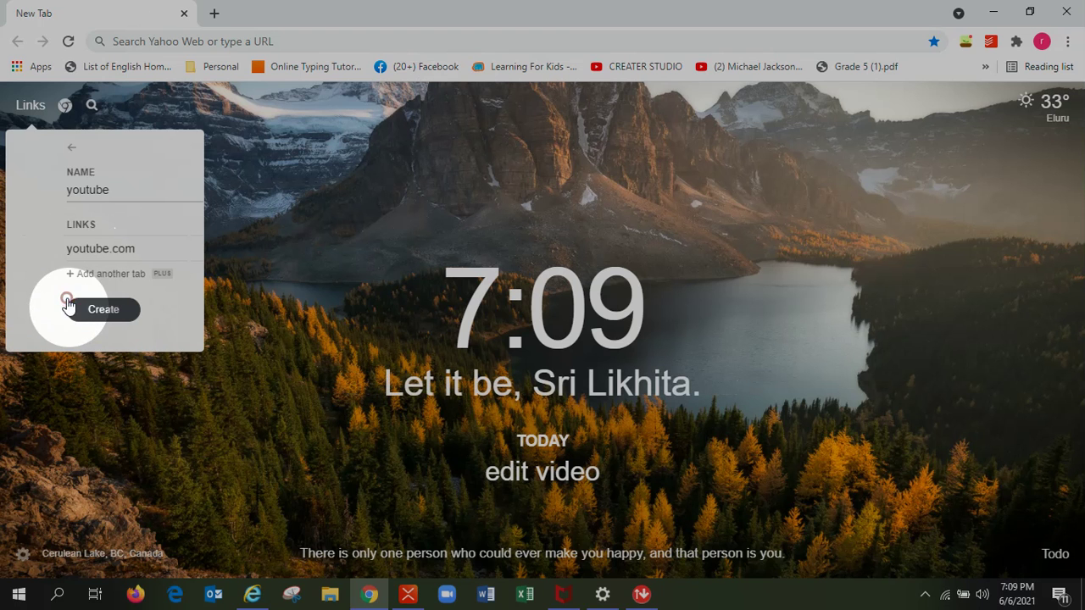
Step: Delete the duplicate youtube link and close the Links panel
{"action": "left_click", "coordinate": [183, 359]}
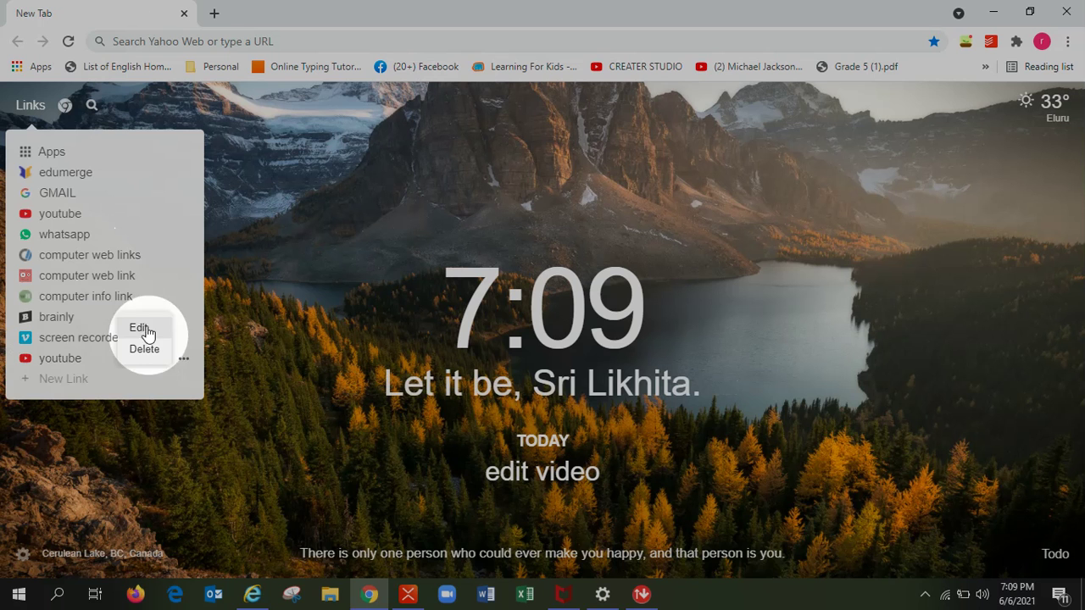
{"action": "left_click", "coordinate": [146, 350]}
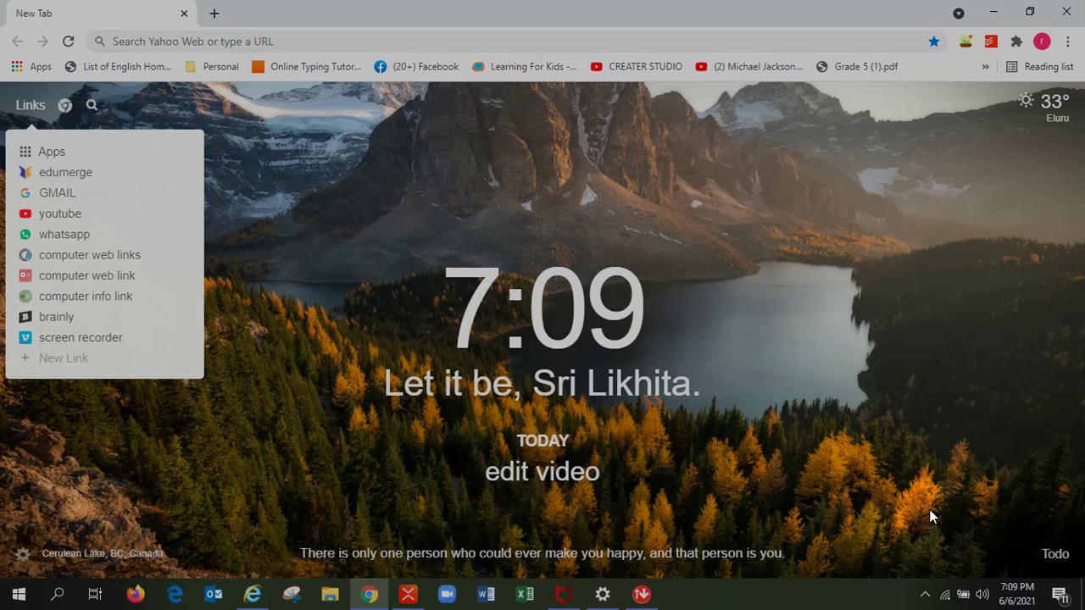
{"action": "left_click", "coordinate": [919, 468]}
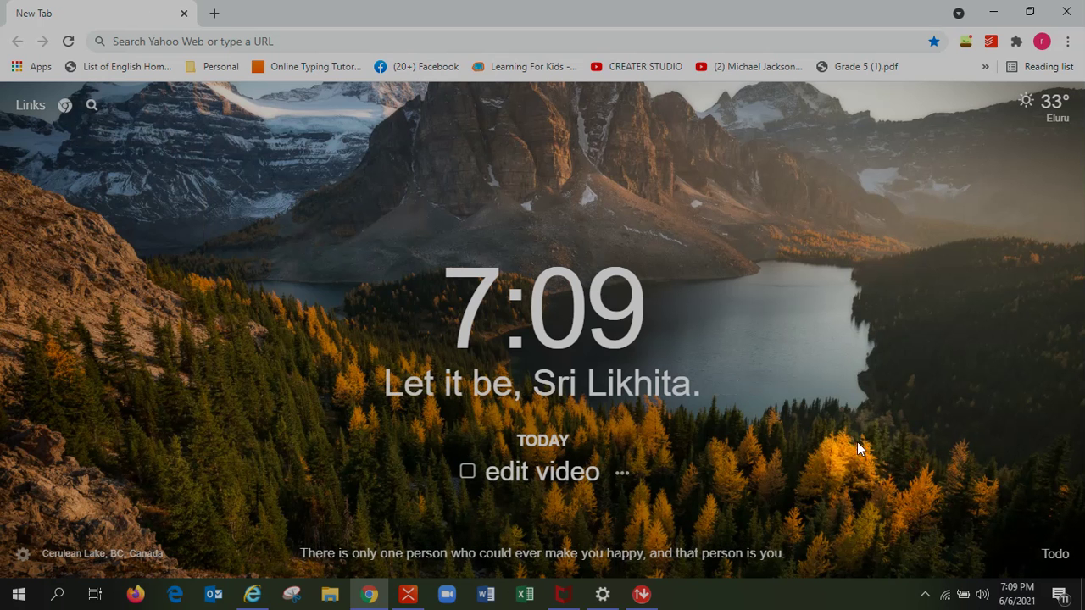
{"action": "left_click", "coordinate": [21, 555]}
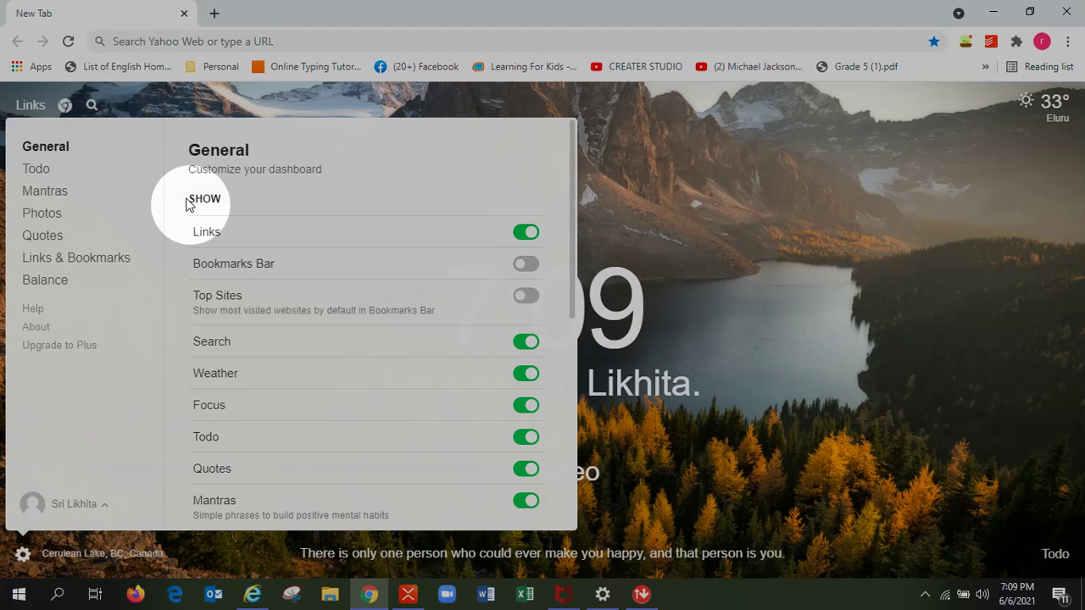
{"action": "left_click", "coordinate": [97, 176]}
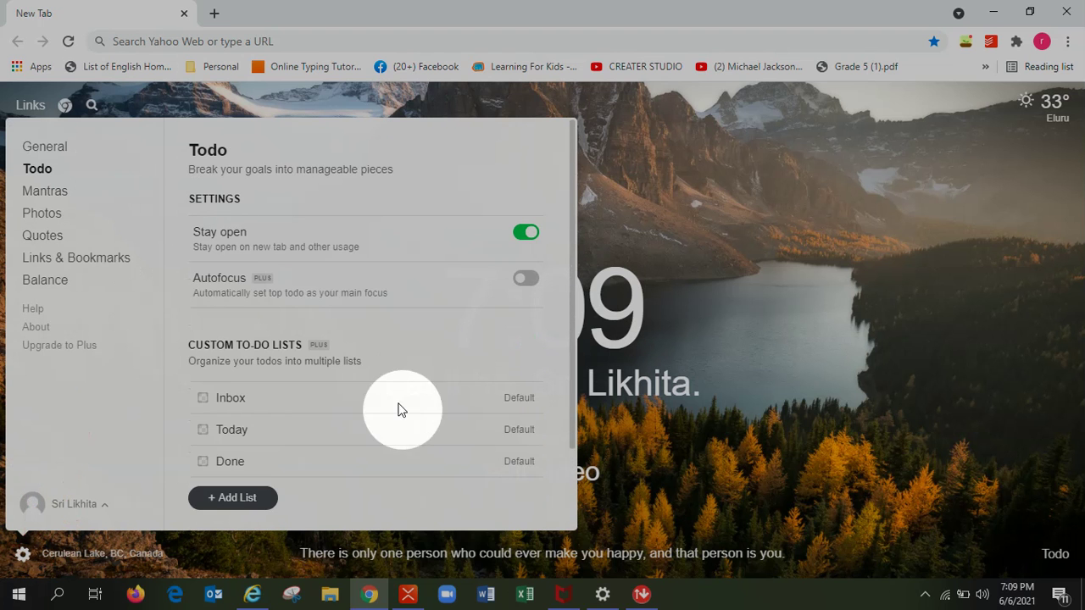
{"action": "left_click", "coordinate": [111, 193]}
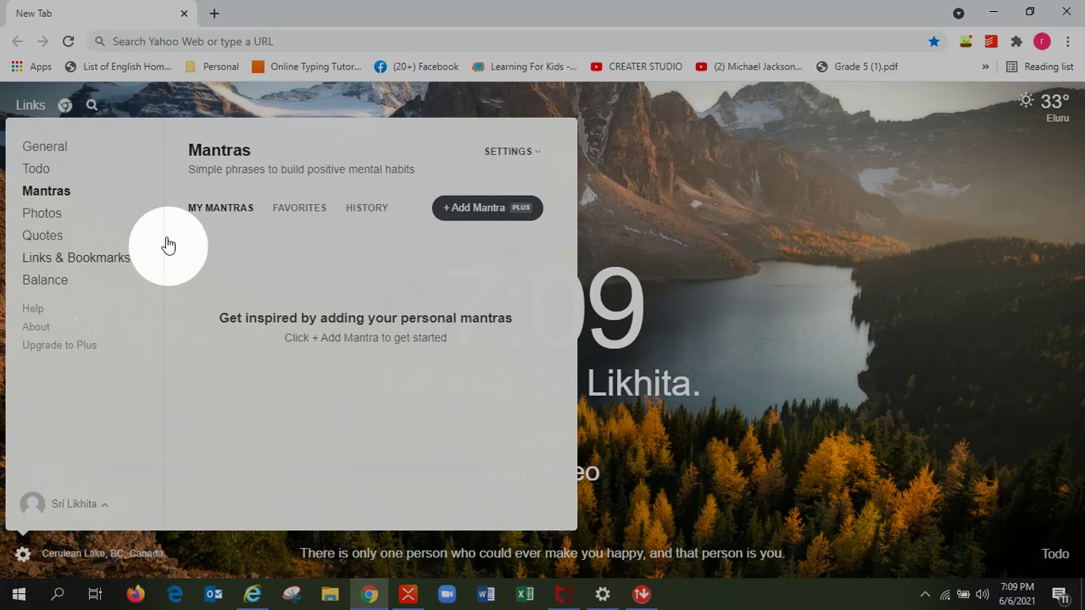
{"action": "left_click", "coordinate": [22, 553]}
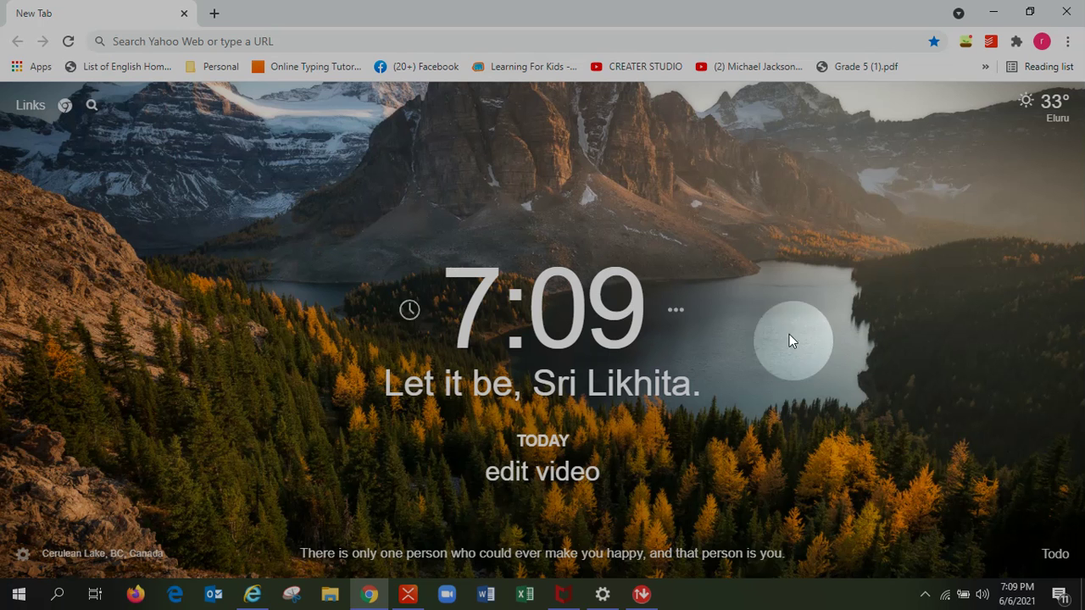
{"action": "left_click", "coordinate": [1059, 556]}
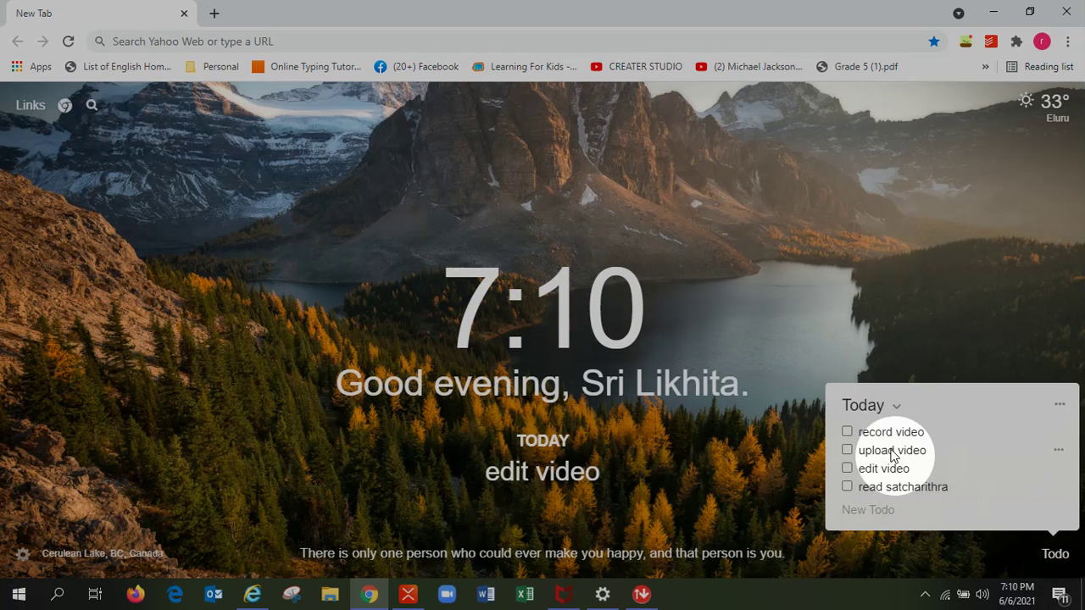
{"action": "left_click", "coordinate": [848, 432]}
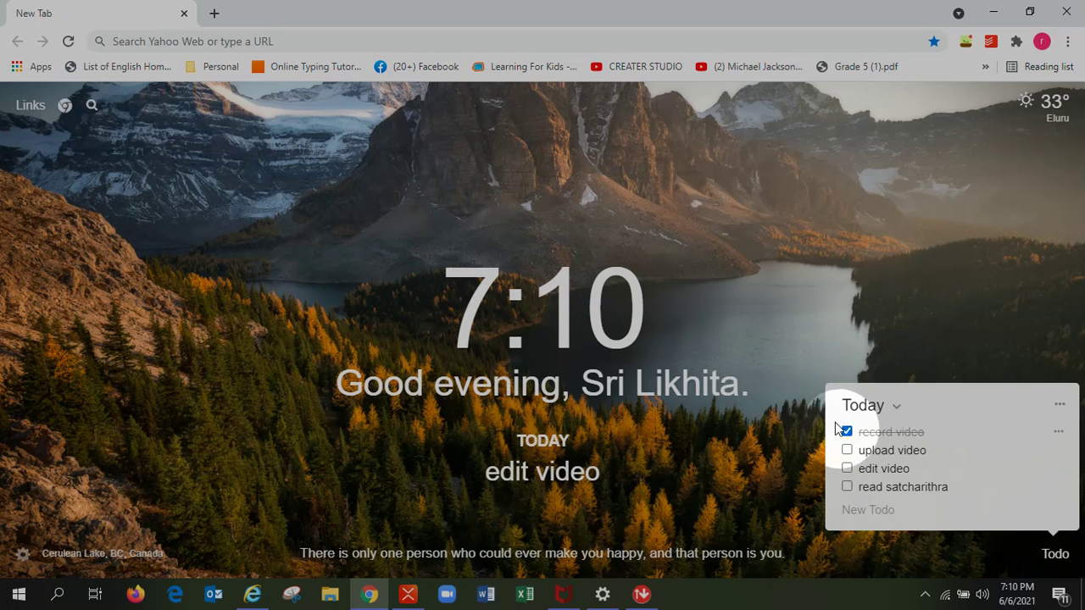
{"action": "left_click", "coordinate": [847, 432]}
{"action": "left_click", "coordinate": [941, 235]}
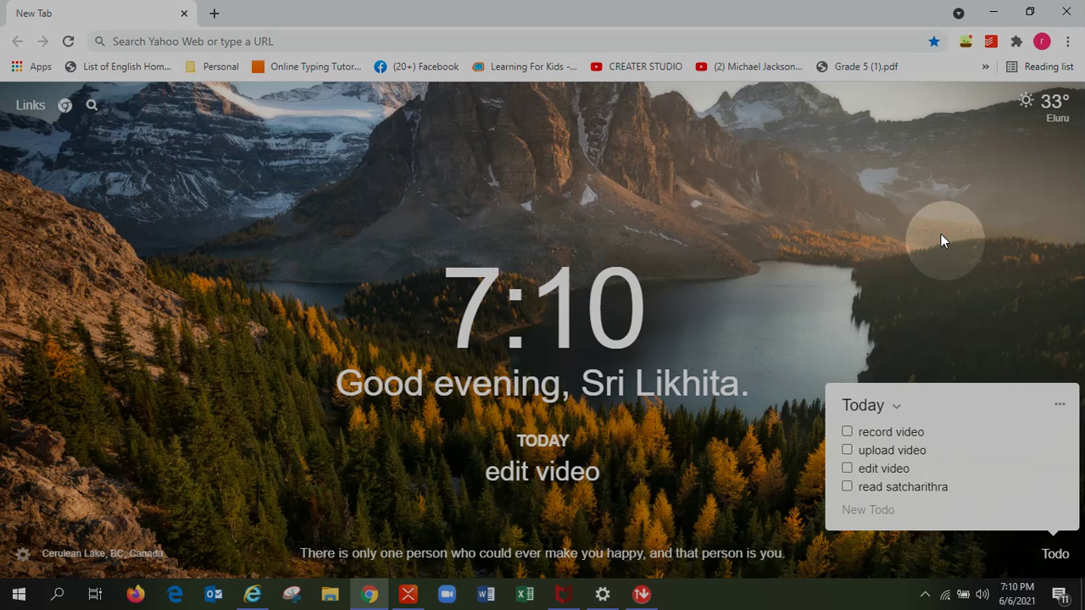
{"action": "left_click", "coordinate": [1053, 555]}
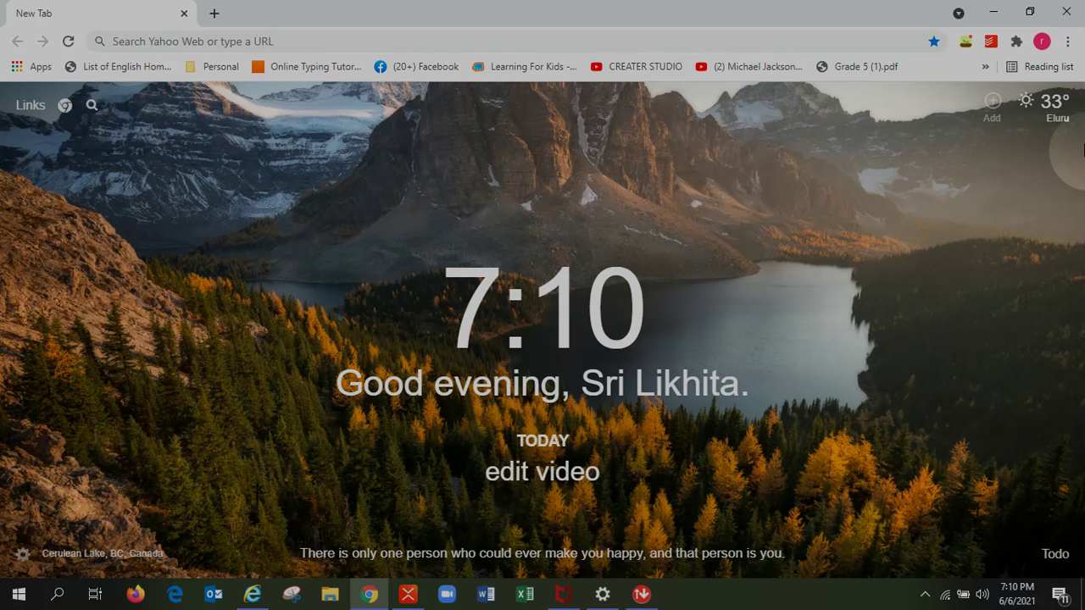
{"action": "left_click", "coordinate": [1026, 106]}
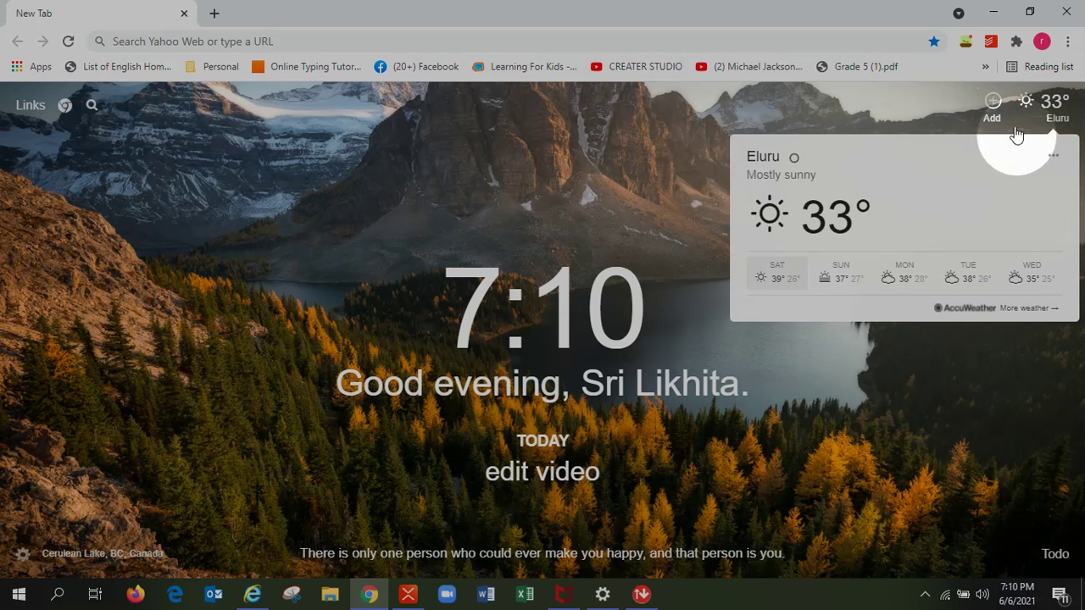
{"action": "left_click", "coordinate": [93, 106]}
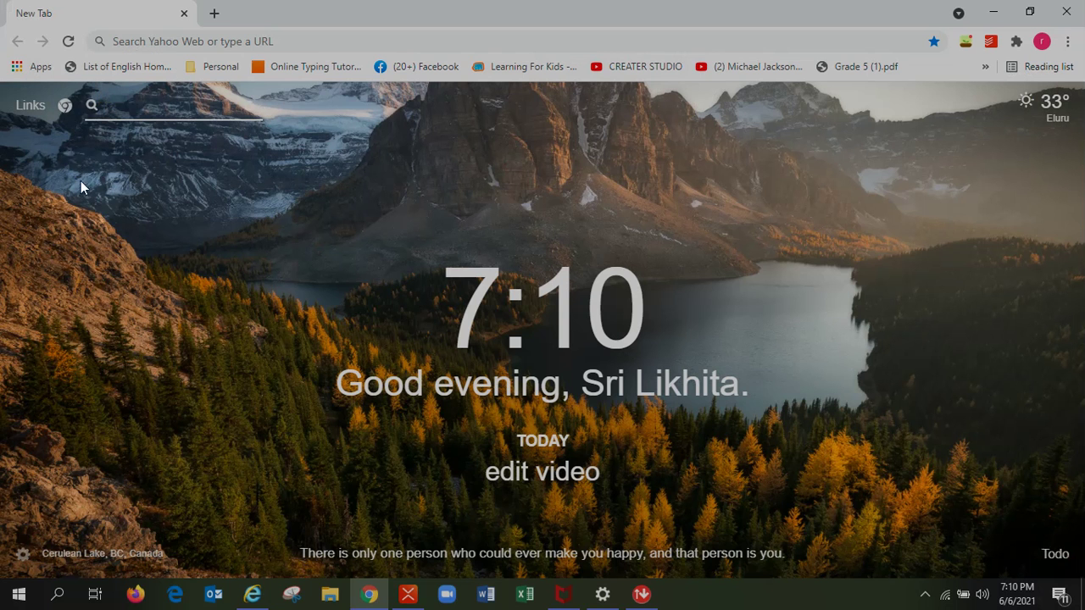
{"action": "left_click", "coordinate": [81, 213]}
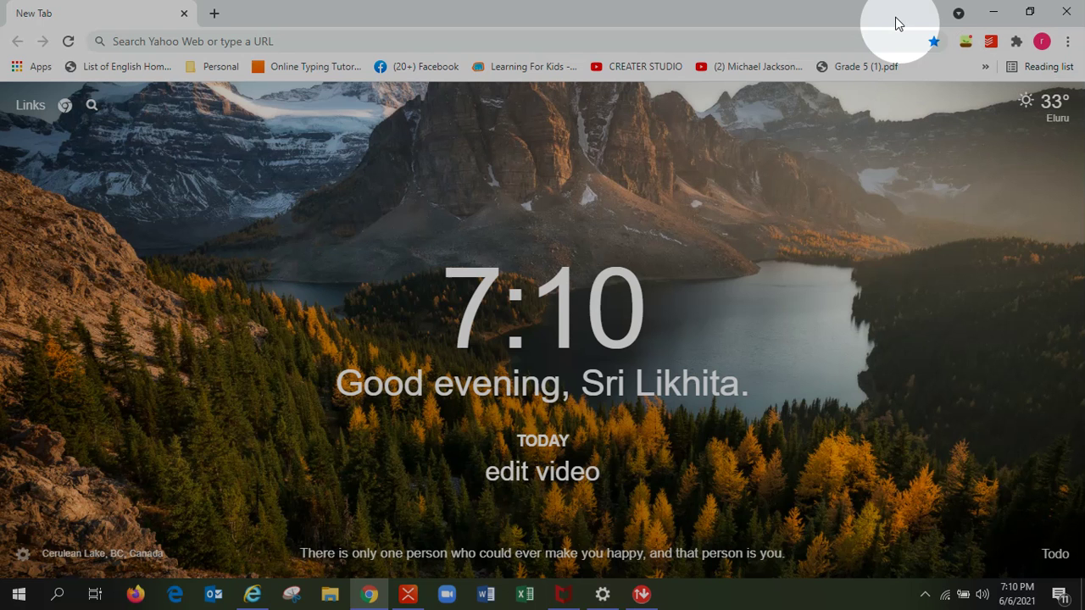
Step: In Todoist, mark 'complete videos' done and add the task 'edit videos'
{"action": "left_click", "coordinate": [991, 41]}
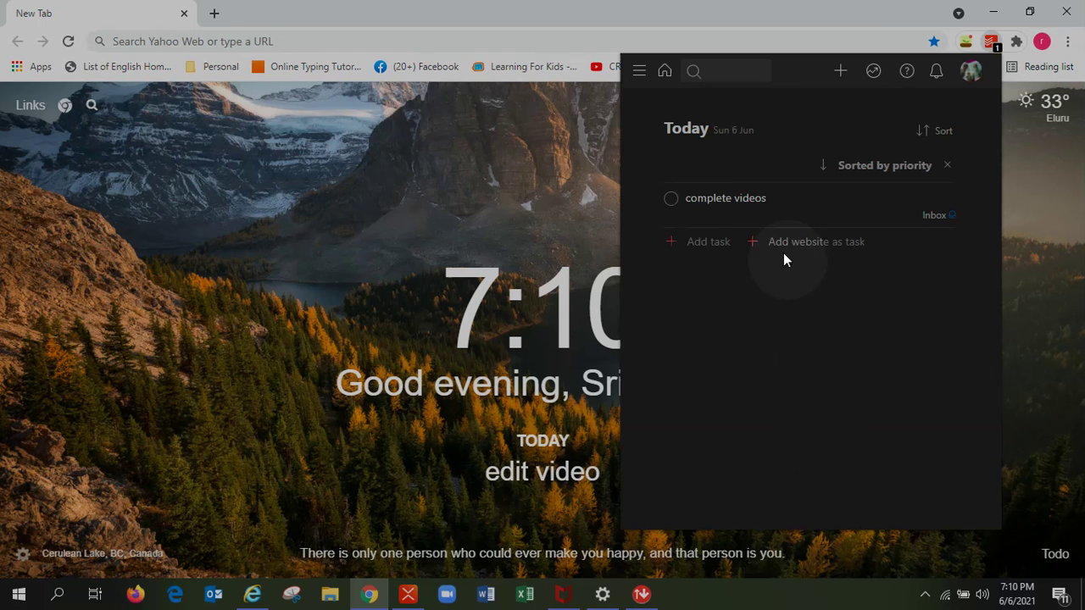
{"action": "left_click", "coordinate": [672, 198]}
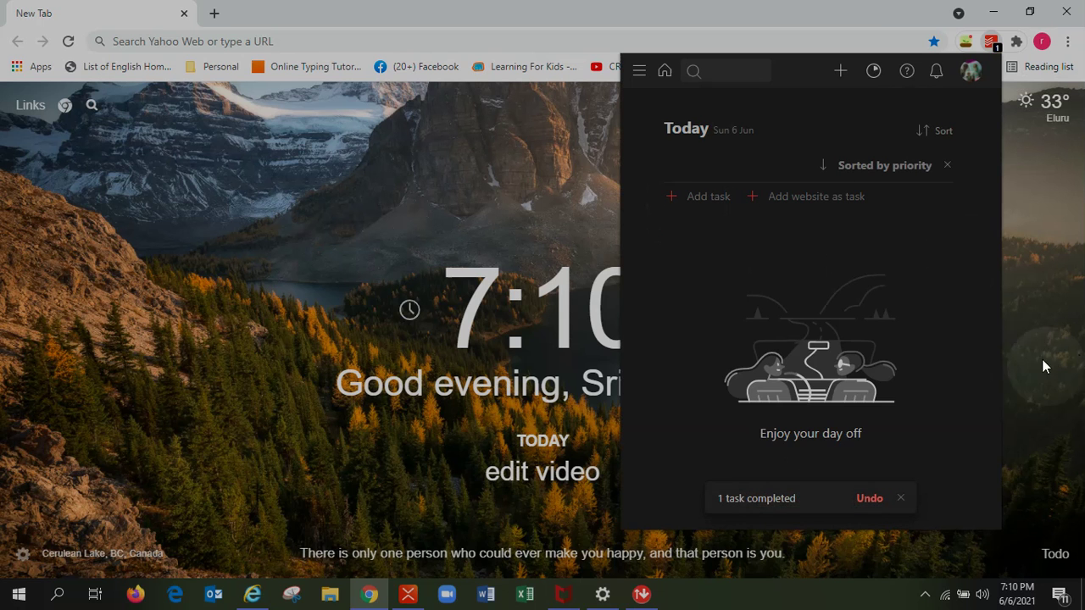
{"action": "left_click", "coordinate": [690, 201]}
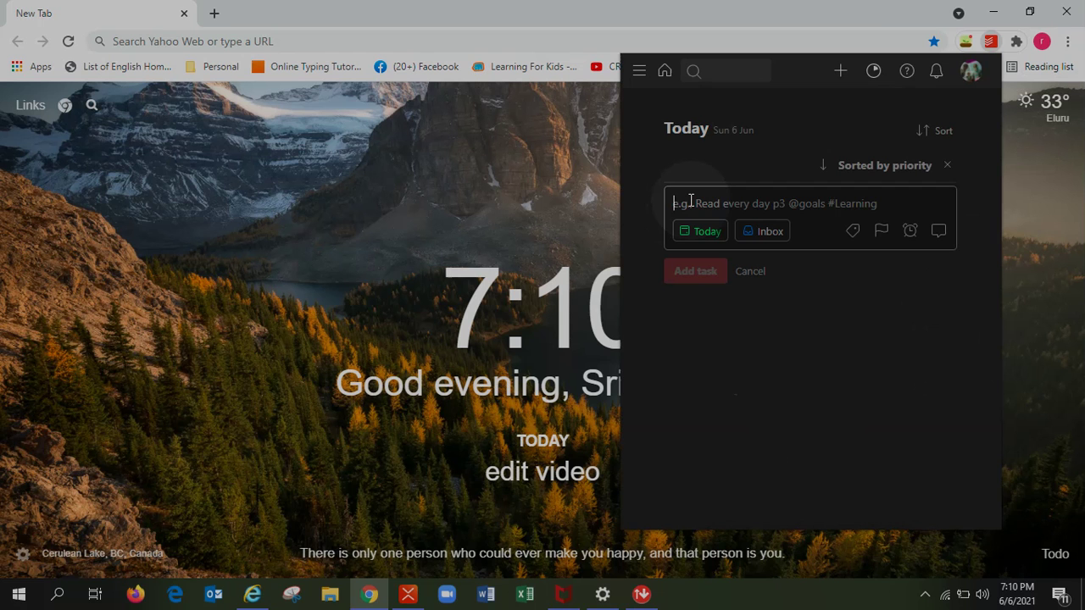
{"action": "type", "text": "edit videos"}
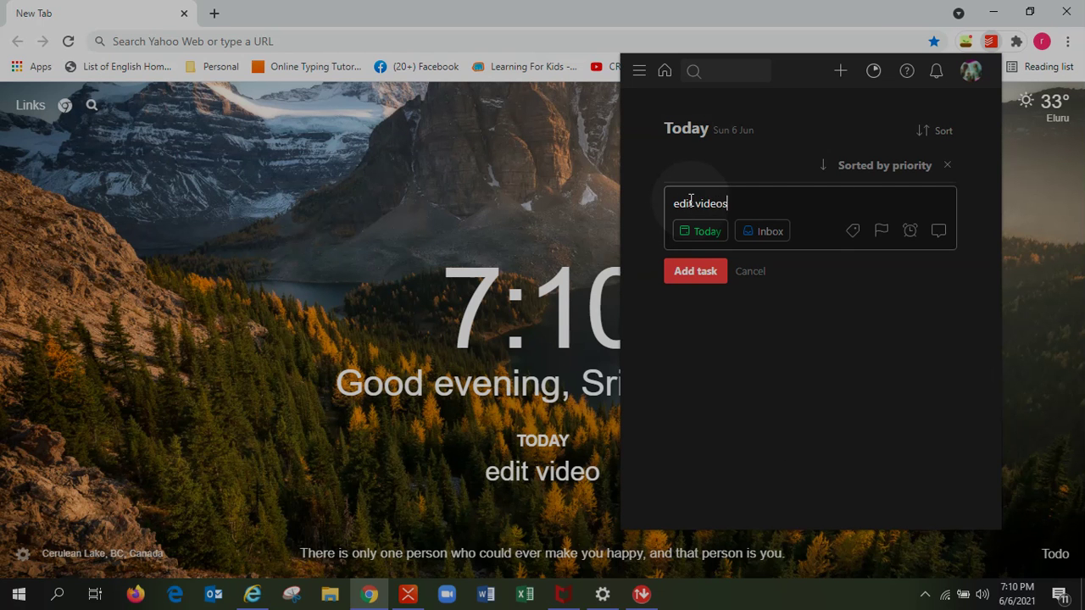
{"action": "key", "text": "Return"}
Step: Add 'make videos' as a second task, then close the Todoist popup
{"action": "type", "text": "make vid"}
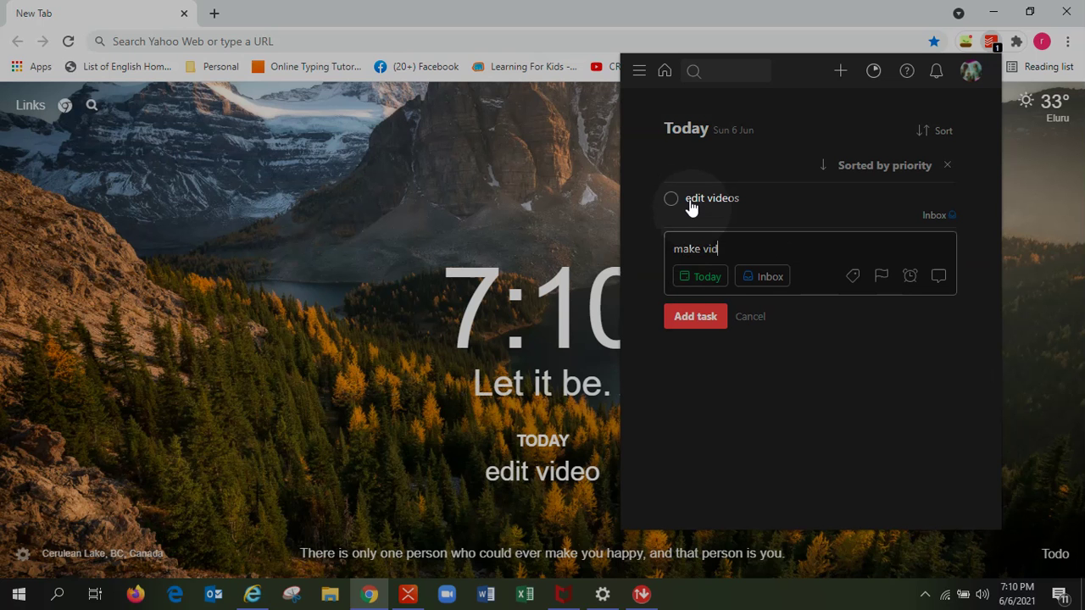
{"action": "type", "text": "eos"}
{"action": "key", "text": "Return"}
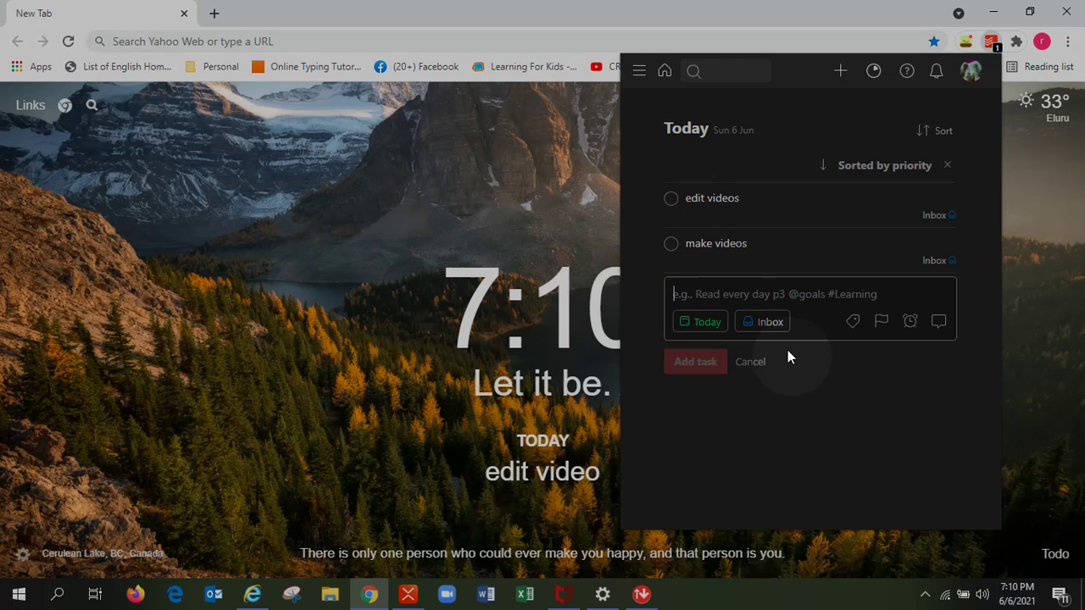
{"action": "left_click", "coordinate": [699, 321]}
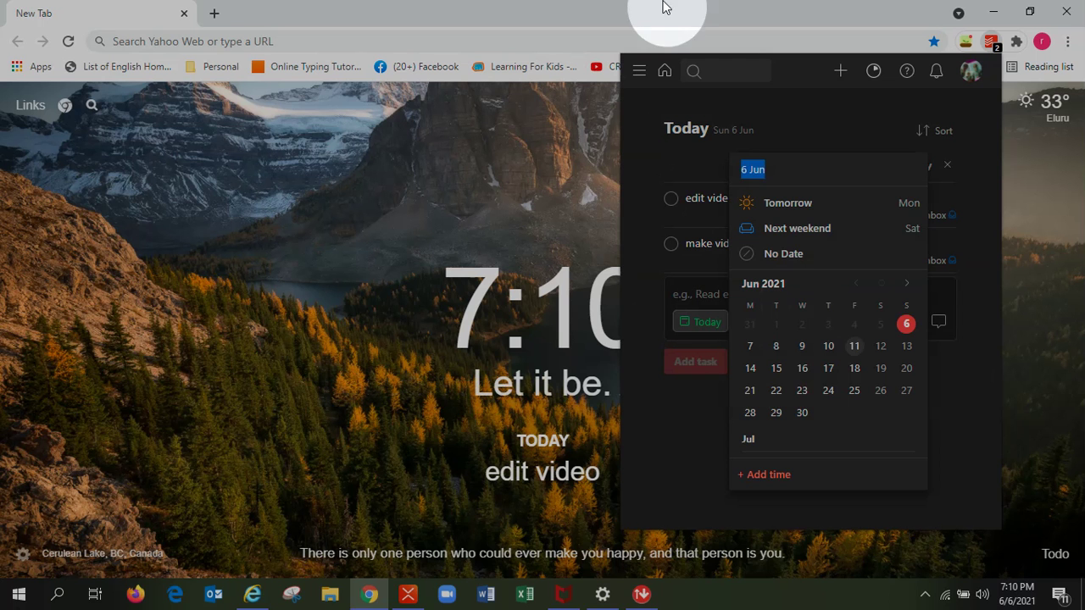
{"action": "left_click", "coordinate": [1009, 509]}
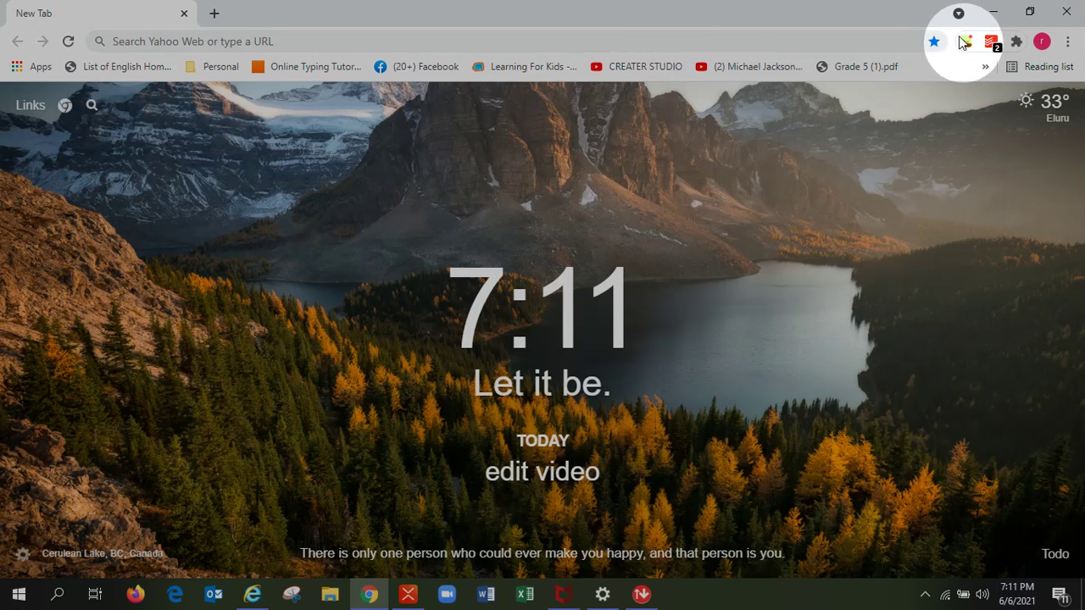
Step: Switch Forest's site list from Blocklist to Allowlist in its settings
{"action": "left_click", "coordinate": [965, 41]}
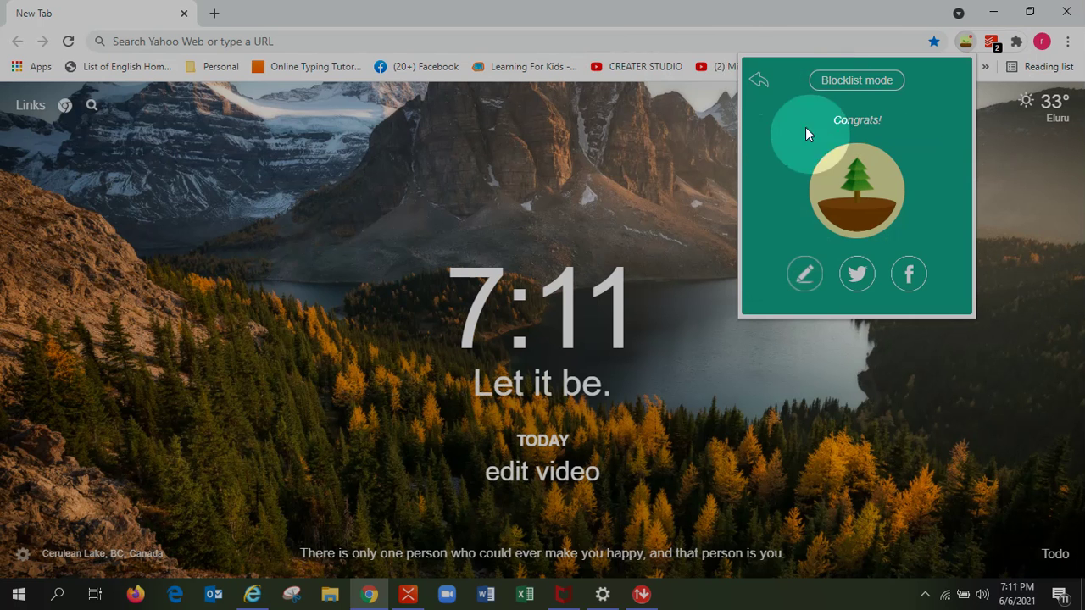
{"action": "left_click", "coordinate": [756, 79]}
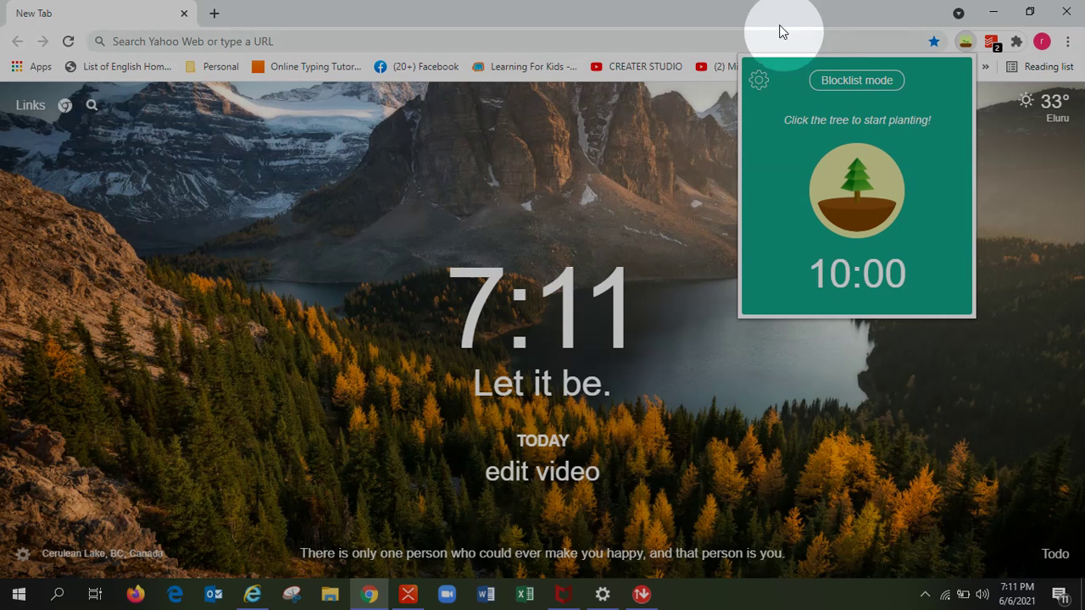
{"action": "left_click", "coordinate": [757, 84]}
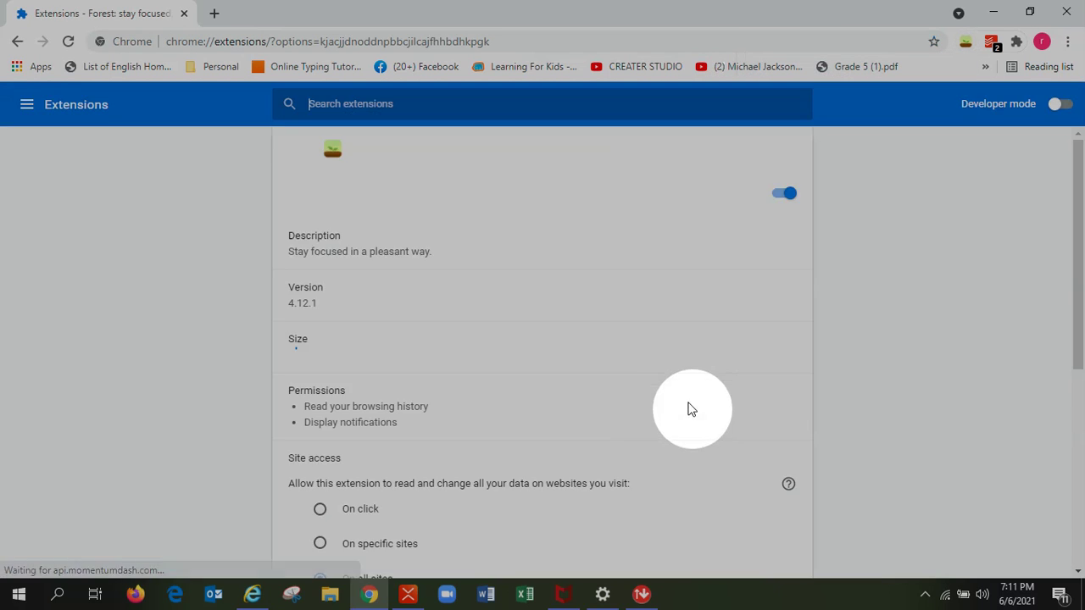
{"action": "scroll", "coordinate": [397, 411], "scroll_direction": "down", "scroll_amount": 1}
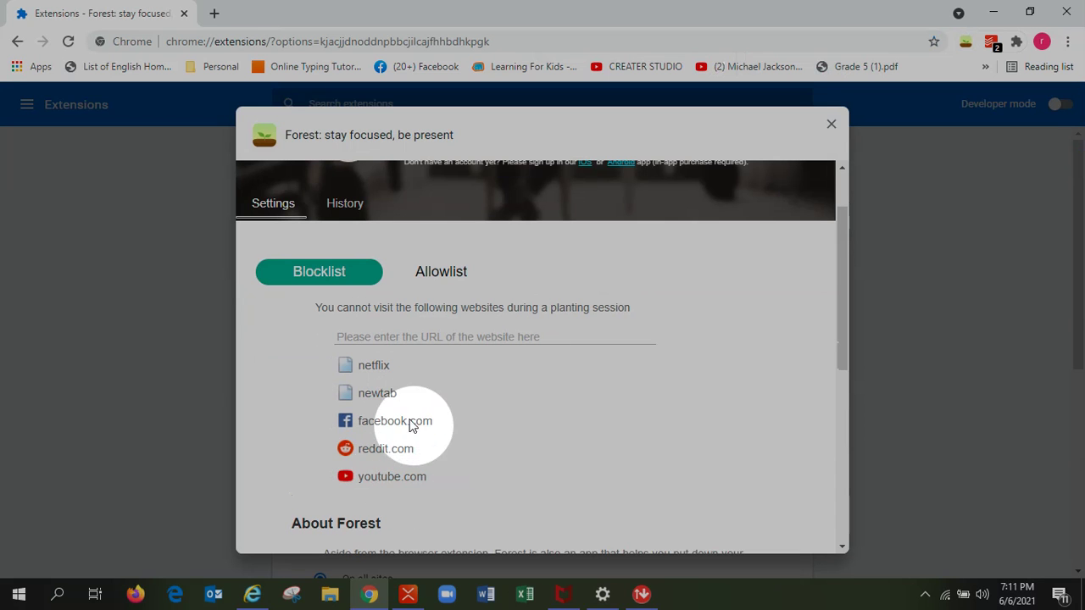
{"action": "left_click", "coordinate": [444, 273]}
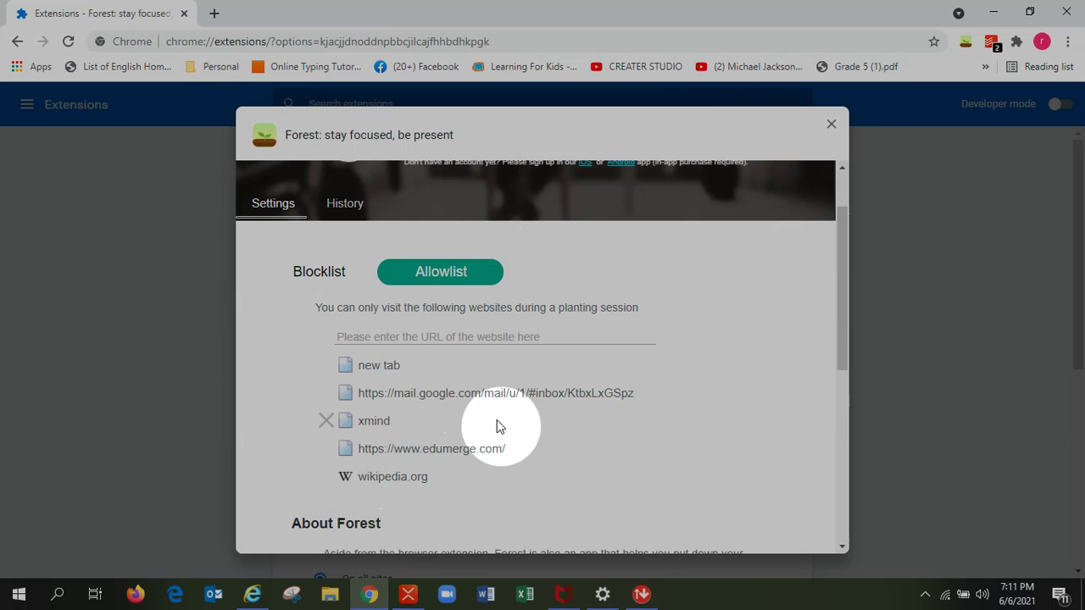
{"action": "left_click", "coordinate": [834, 124]}
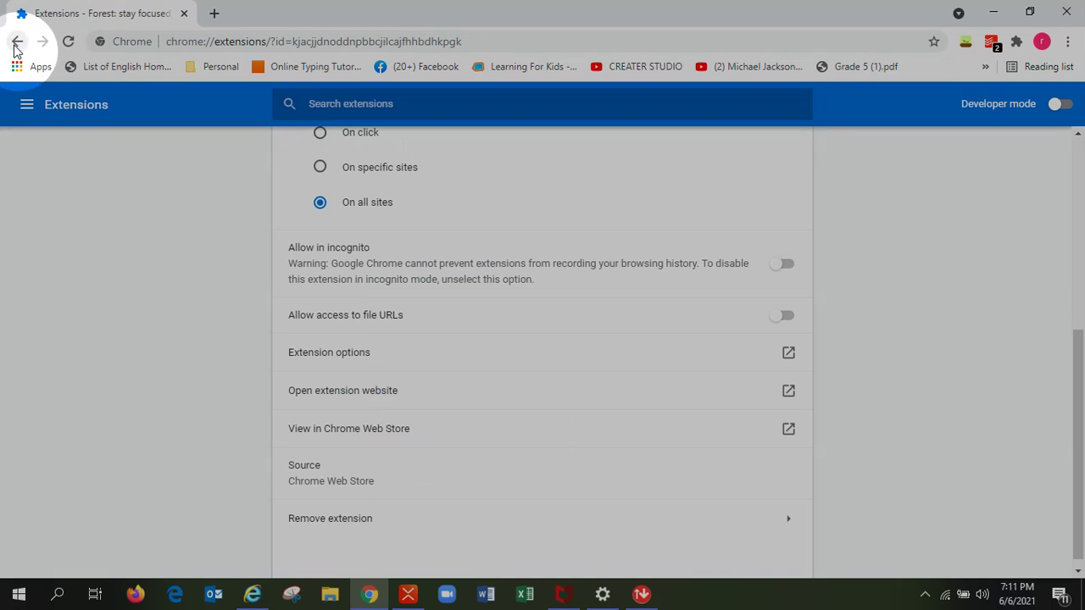
Step: Start a 10:00 Forest tree-planting countdown from the new tab, then open saved Links
{"action": "left_click", "coordinate": [16, 43]}
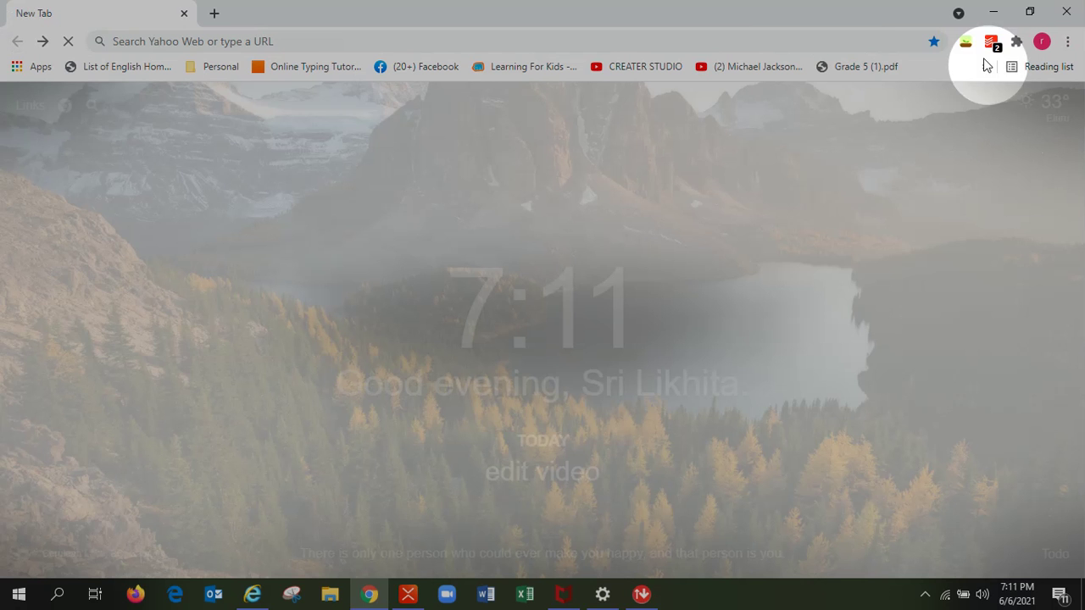
{"action": "left_click", "coordinate": [965, 42]}
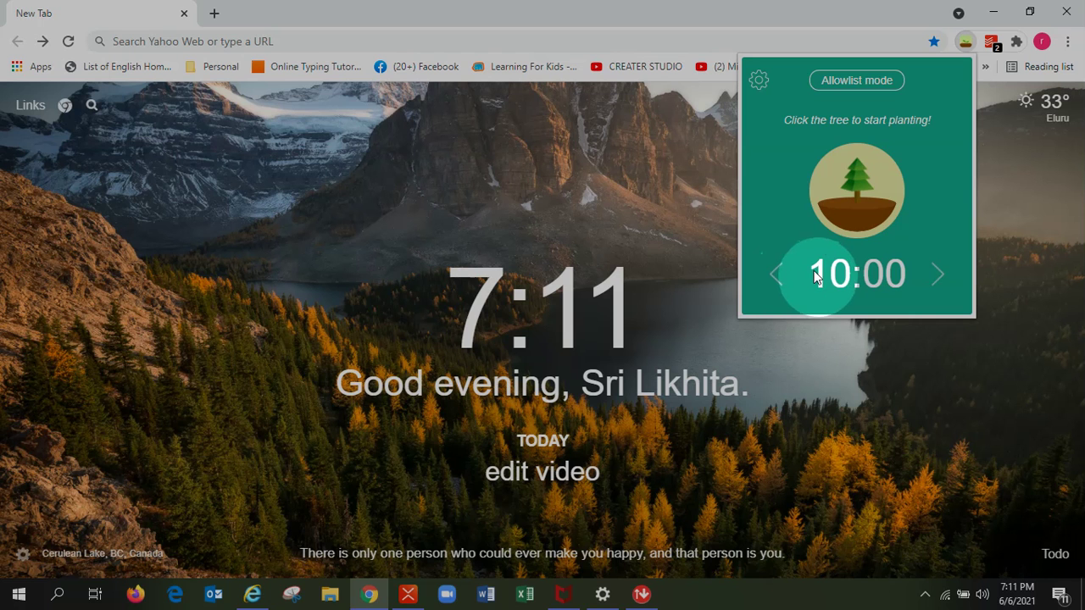
{"action": "left_click", "coordinate": [868, 195]}
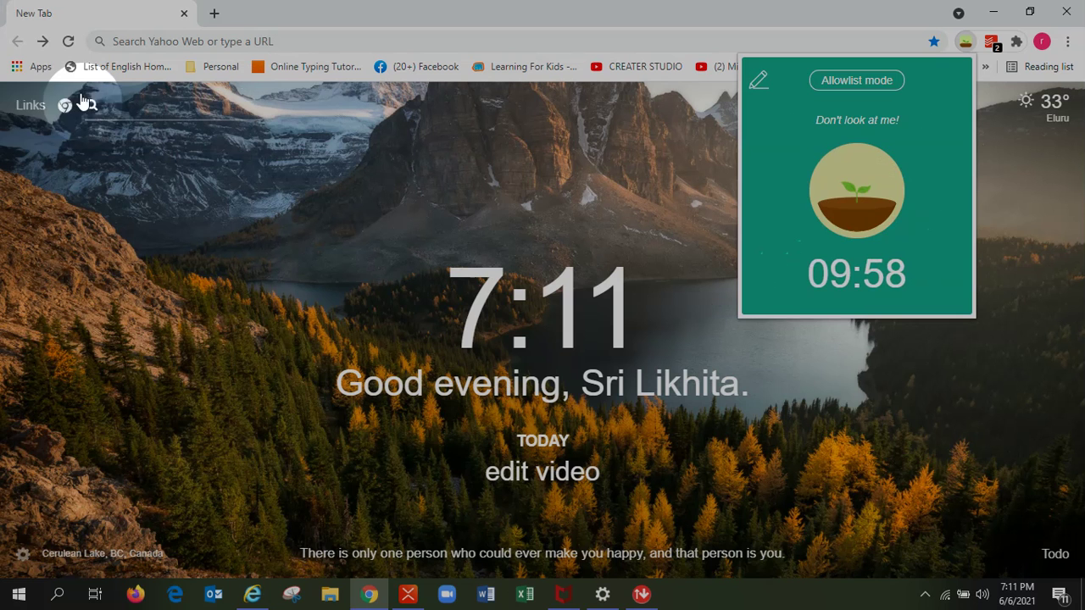
{"action": "left_click", "coordinate": [853, 354]}
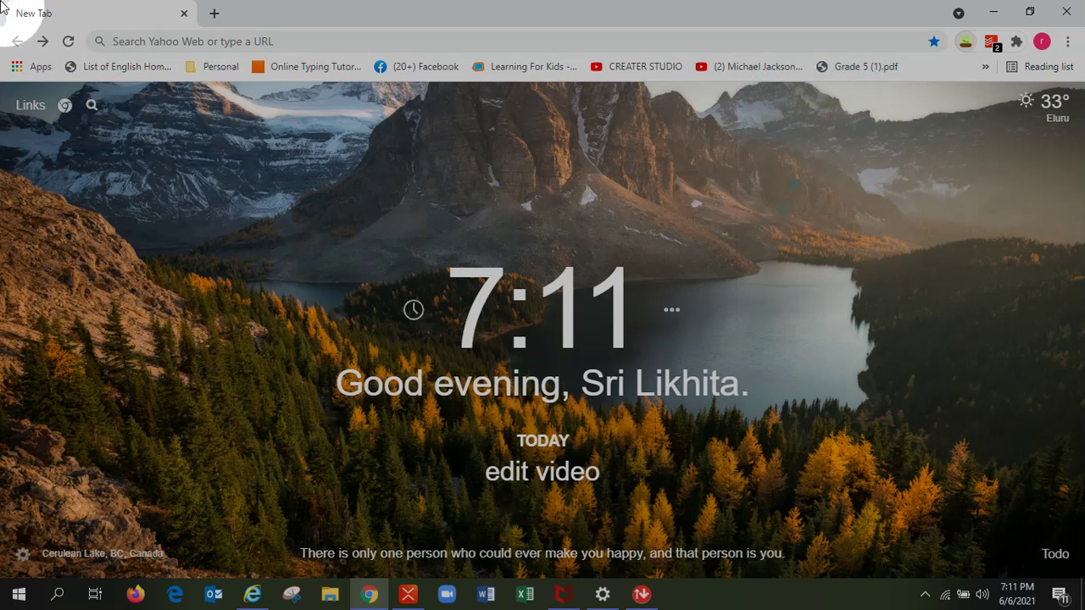
{"action": "left_click", "coordinate": [30, 104]}
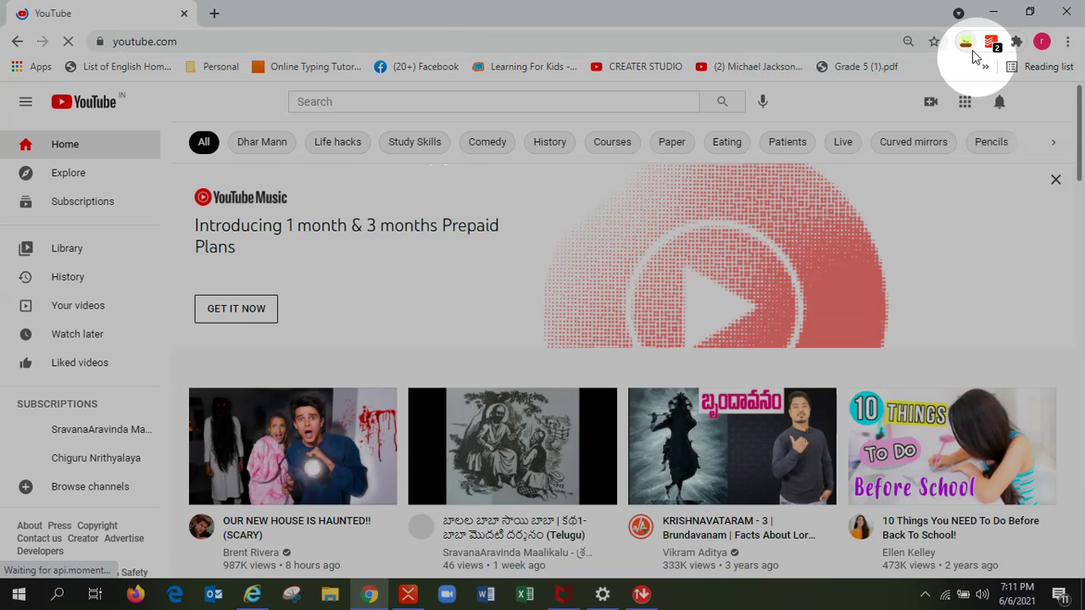
Step: Confirm Forest's 'Your tree is still growing' screen blocks YouTube and Facebook, and check the timer
{"action": "left_click", "coordinate": [967, 42]}
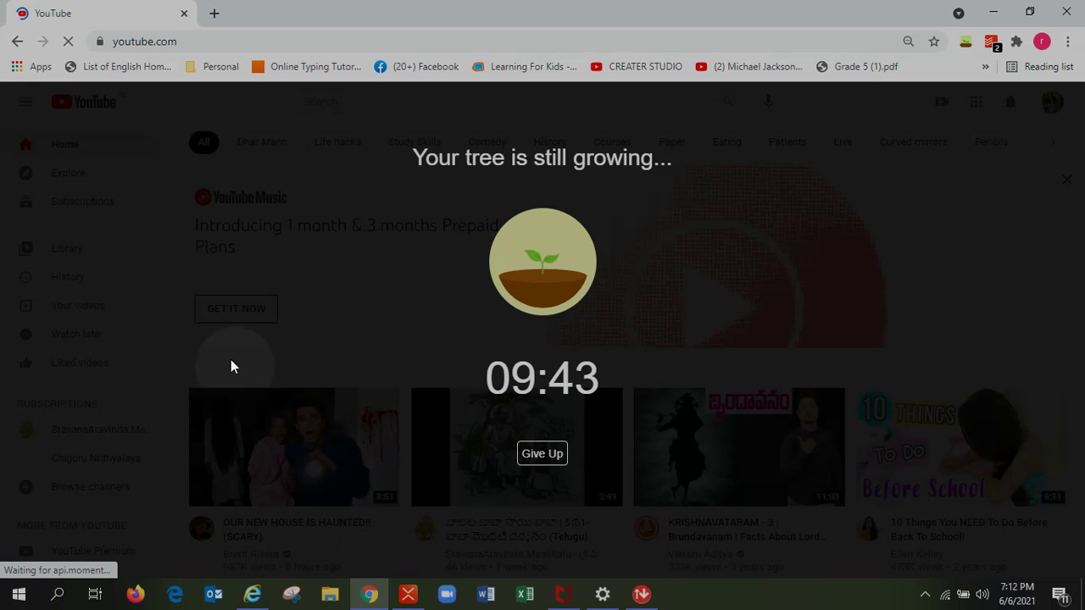
{"action": "left_click", "coordinate": [17, 42]}
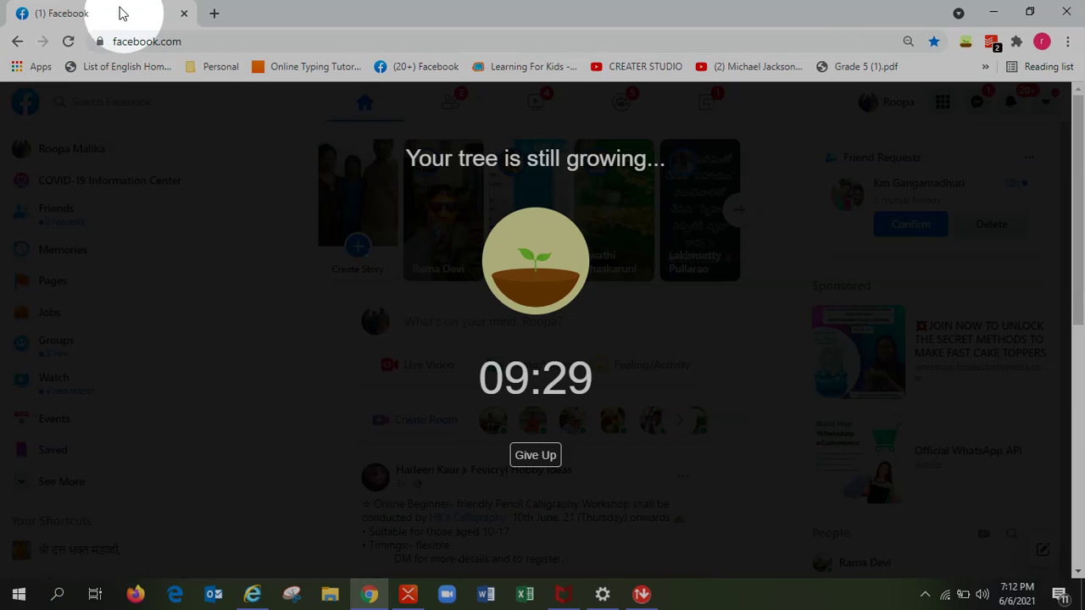
{"action": "left_click", "coordinate": [17, 42]}
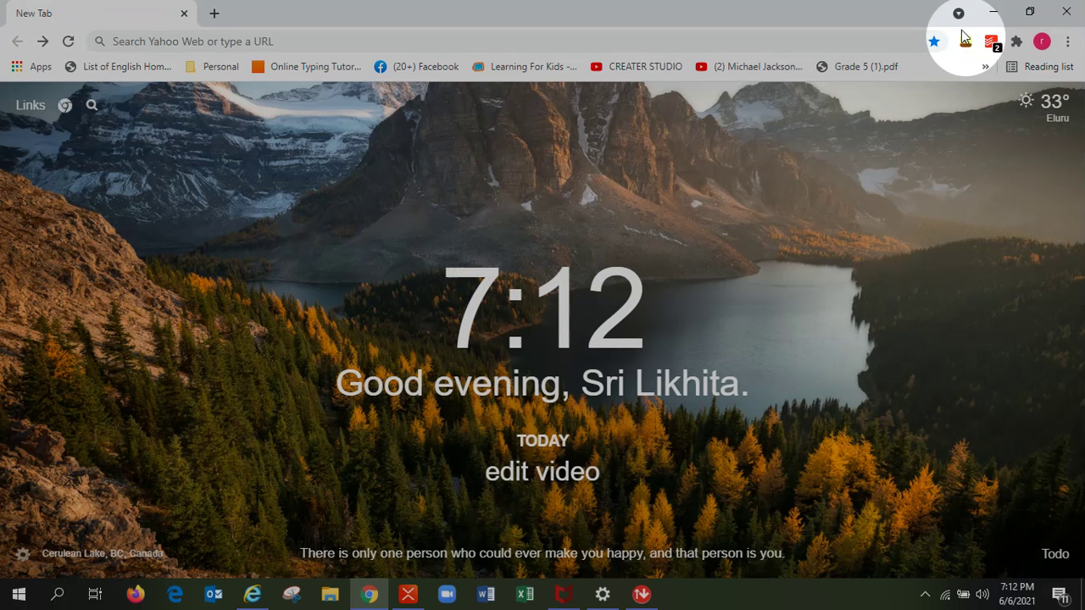
{"action": "left_click", "coordinate": [963, 44]}
{"action": "left_click", "coordinate": [959, 100]}
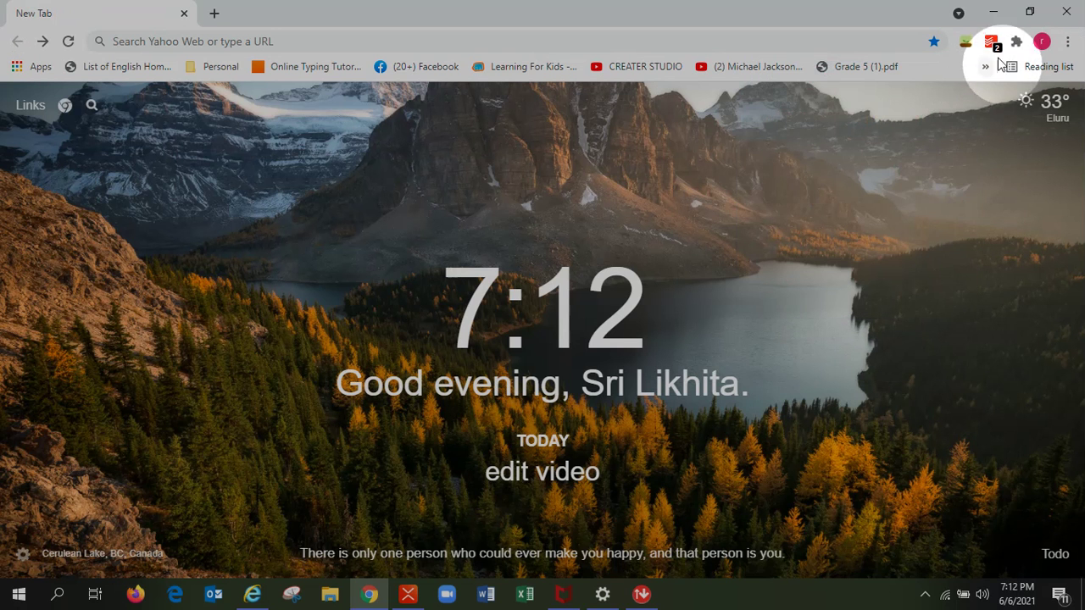
Step: Switch to the Computer Memory mind map, maximize the window, and scroll through it
{"action": "left_click", "coordinate": [408, 594]}
{"action": "left_click", "coordinate": [907, 57]}
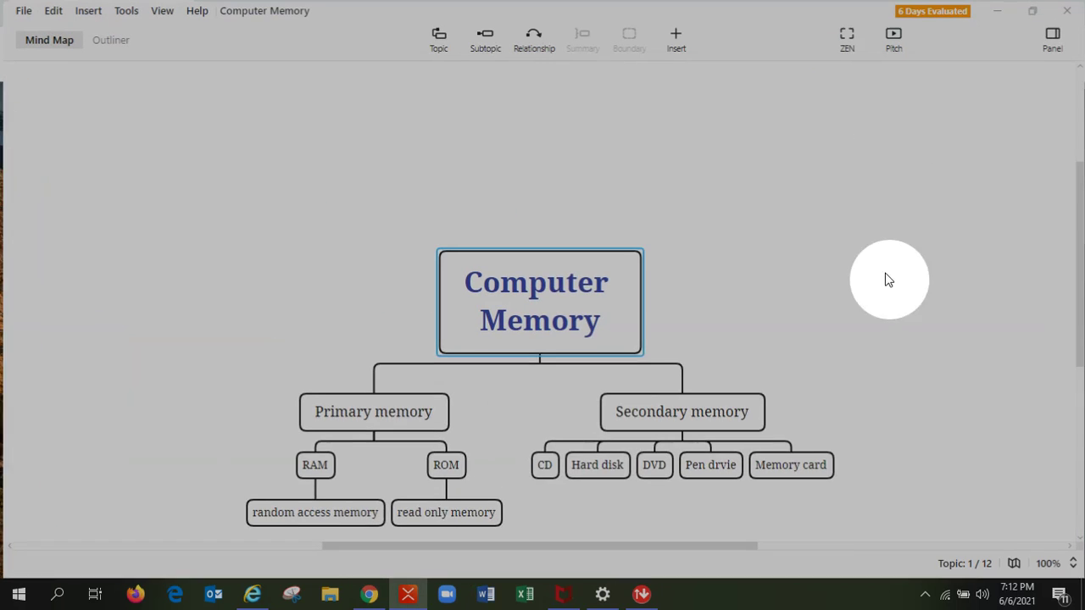
{"action": "scroll", "coordinate": [606, 449], "scroll_direction": "down", "scroll_amount": 3}
{"action": "scroll", "coordinate": [612, 447], "scroll_direction": "up", "scroll_amount": 2}
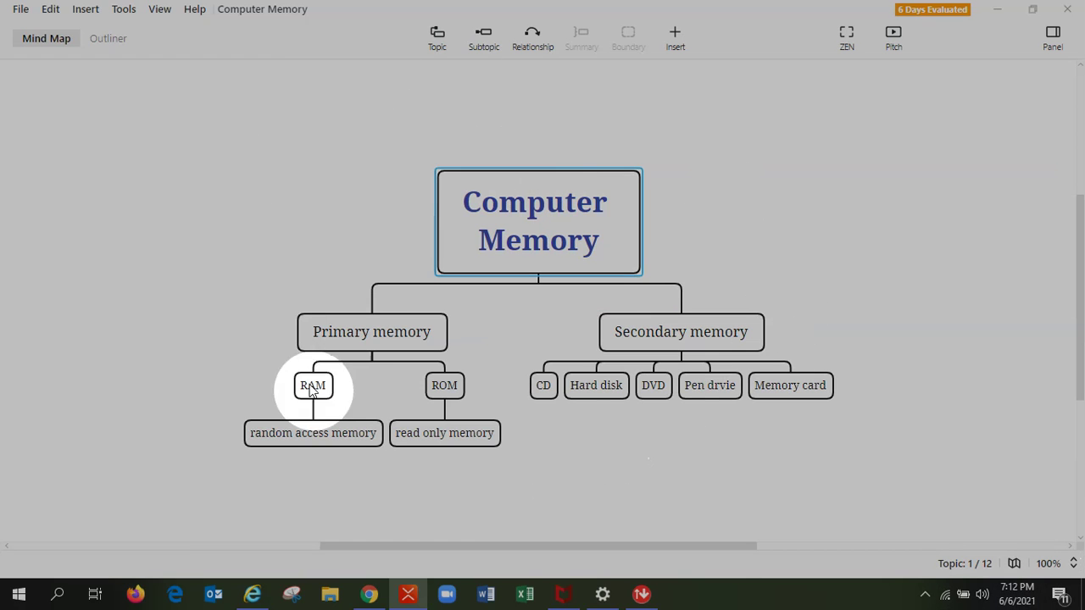
Step: Open the parts of speech mind map and scroll across its branches
{"action": "left_click", "coordinate": [925, 595]}
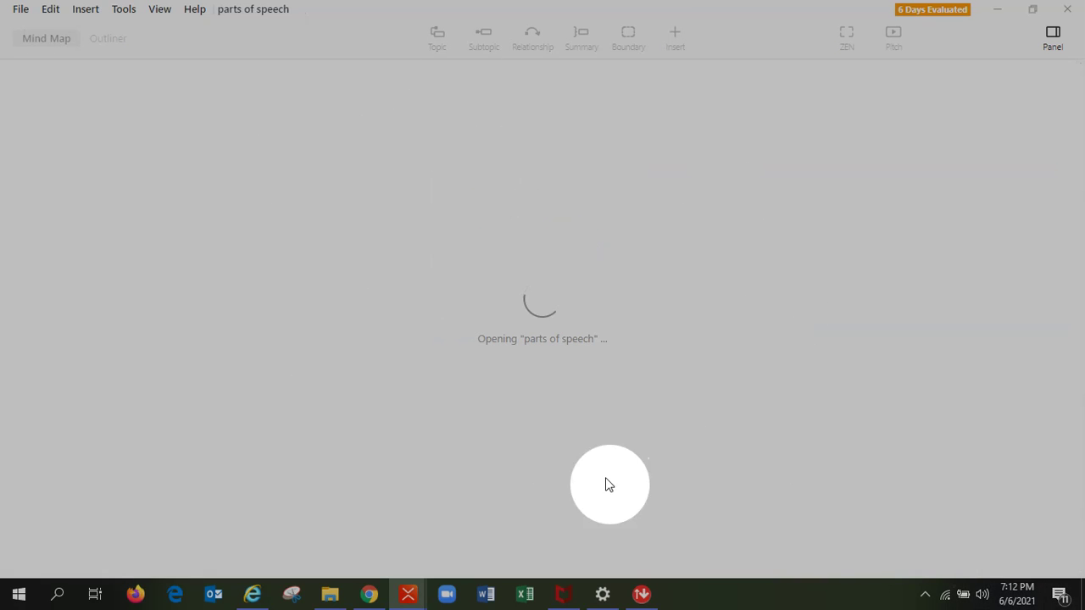
{"action": "scroll", "coordinate": [788, 460], "scroll_direction": "down", "scroll_amount": 3}
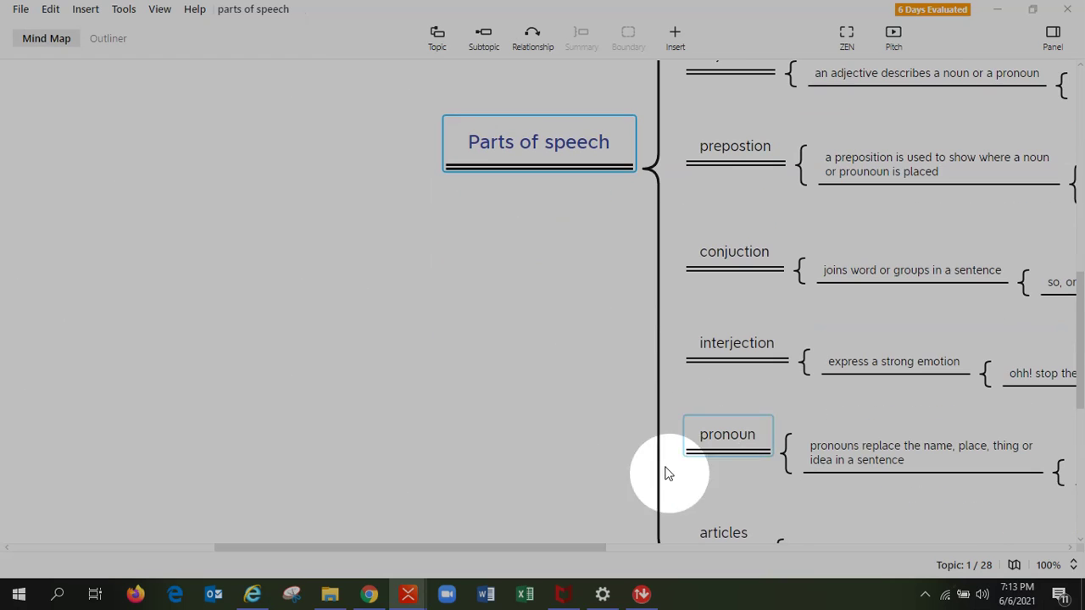
{"action": "left_click_drag", "start_coordinate": [408, 549], "coordinate": [630, 550]}
{"action": "scroll", "coordinate": [622, 507], "scroll_direction": "up", "scroll_amount": 2}
{"action": "scroll", "coordinate": [621, 504], "scroll_direction": "up", "scroll_amount": 7}
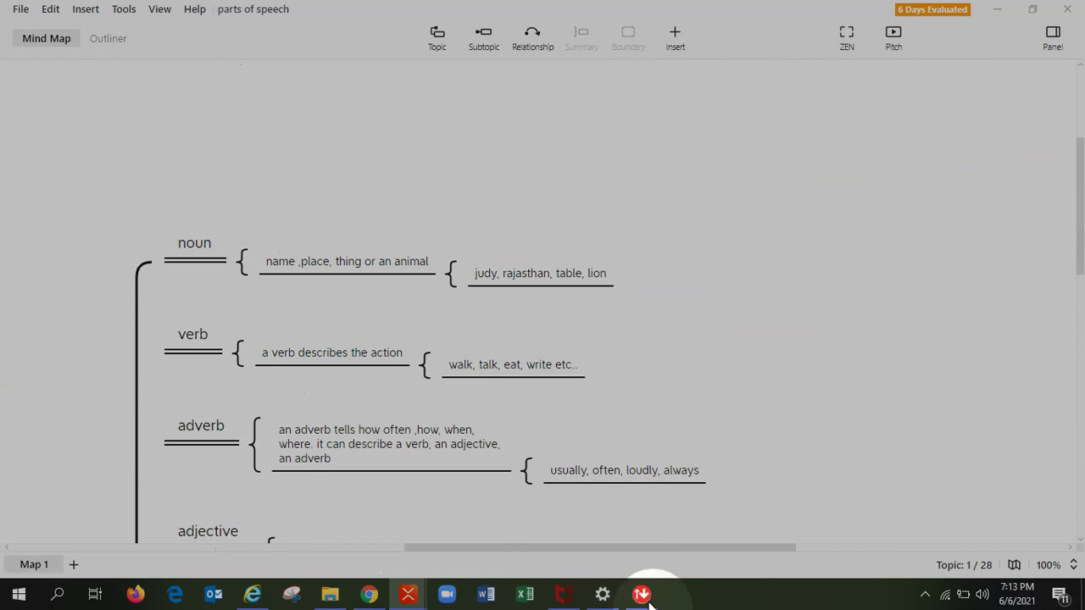
{"action": "scroll", "coordinate": [702, 406], "scroll_direction": "down", "scroll_amount": 9}
{"action": "scroll", "coordinate": [703, 407], "scroll_direction": "down", "scroll_amount": 3}
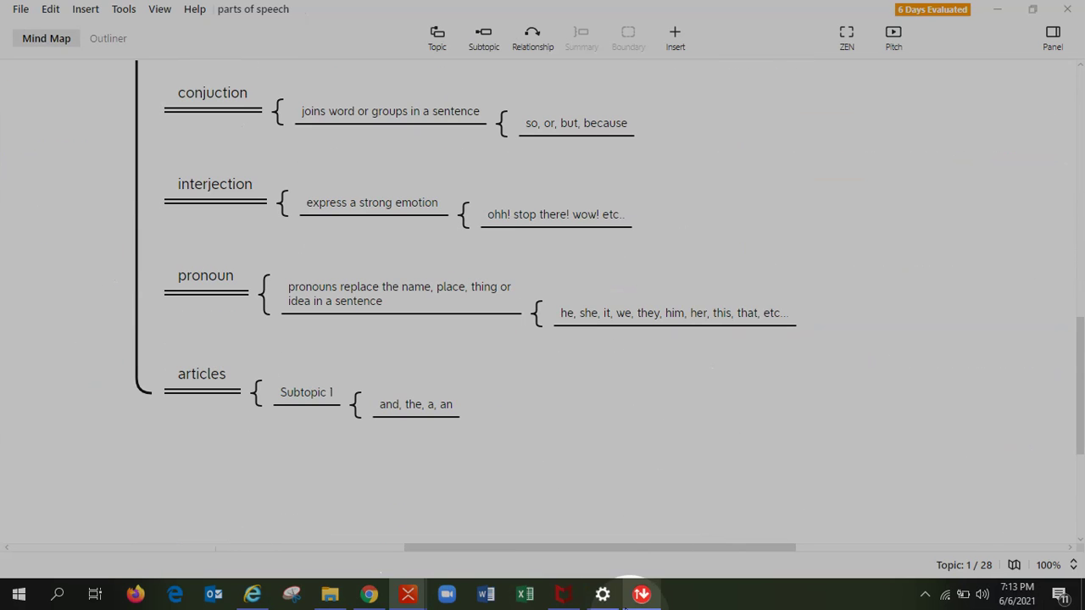
{"action": "scroll", "coordinate": [568, 336], "scroll_direction": "up", "scroll_amount": 6}
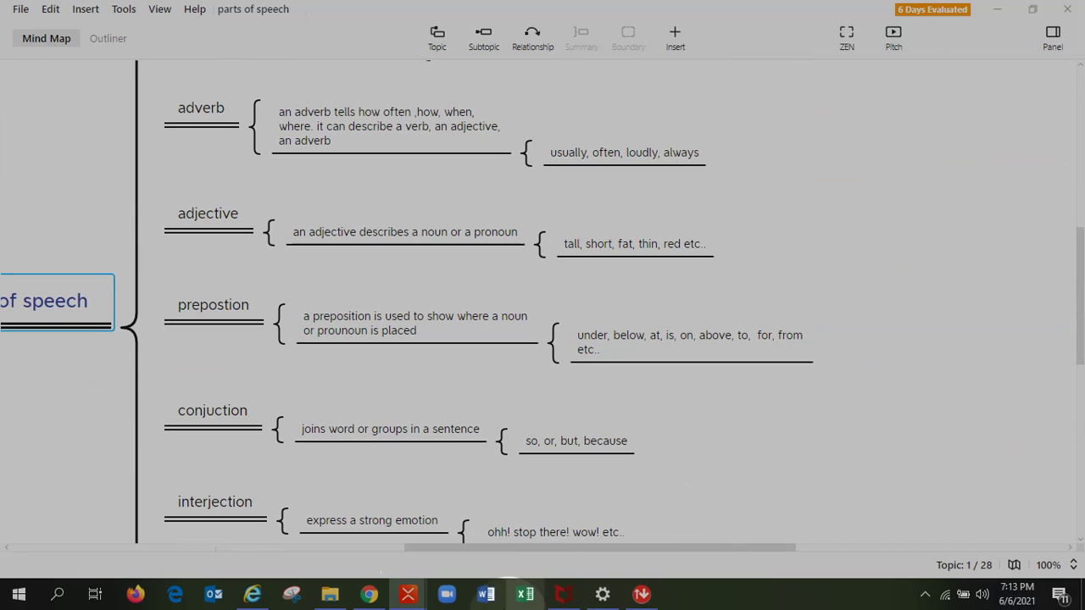
{"action": "mouse_move", "coordinate": [407, 596]}
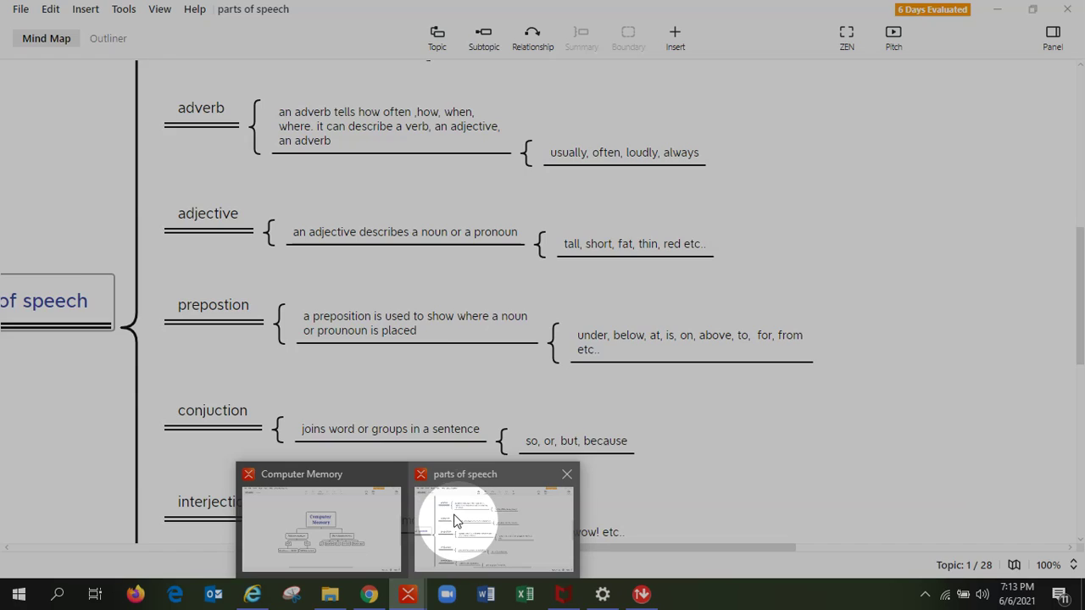
Step: Flip to Computer Memory and back, then review parts of speech from noun to articles
{"action": "left_click", "coordinate": [380, 535]}
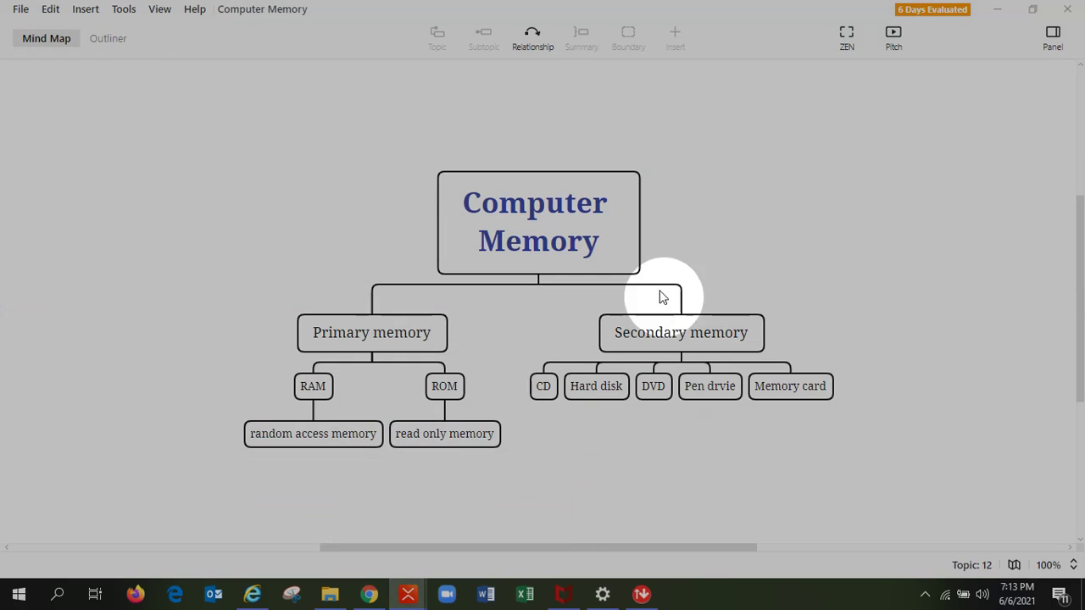
{"action": "left_click", "coordinate": [407, 593]}
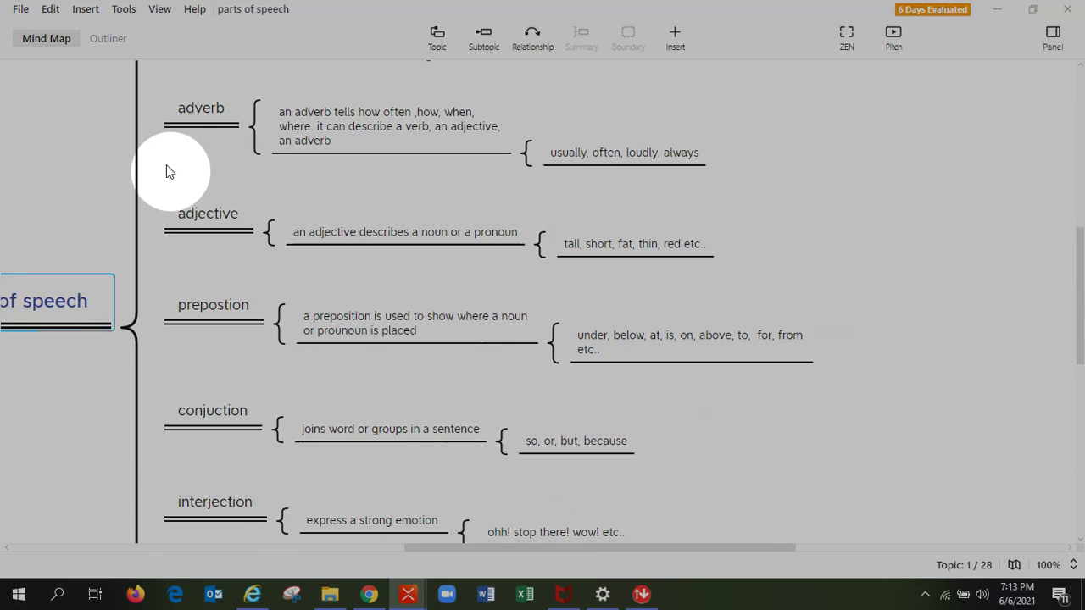
{"action": "scroll", "coordinate": [829, 375], "scroll_direction": "up", "scroll_amount": 6}
{"action": "scroll", "coordinate": [829, 374], "scroll_direction": "up", "scroll_amount": 2}
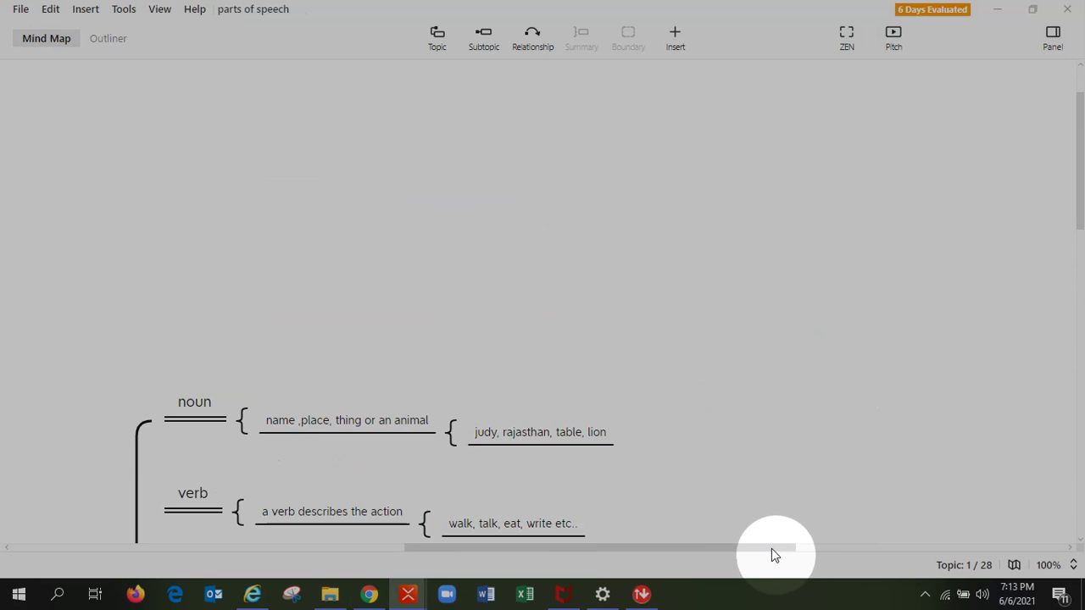
{"action": "left_click_drag", "start_coordinate": [771, 550], "coordinate": [695, 550]}
{"action": "scroll", "coordinate": [736, 386], "scroll_direction": "down", "scroll_amount": 5}
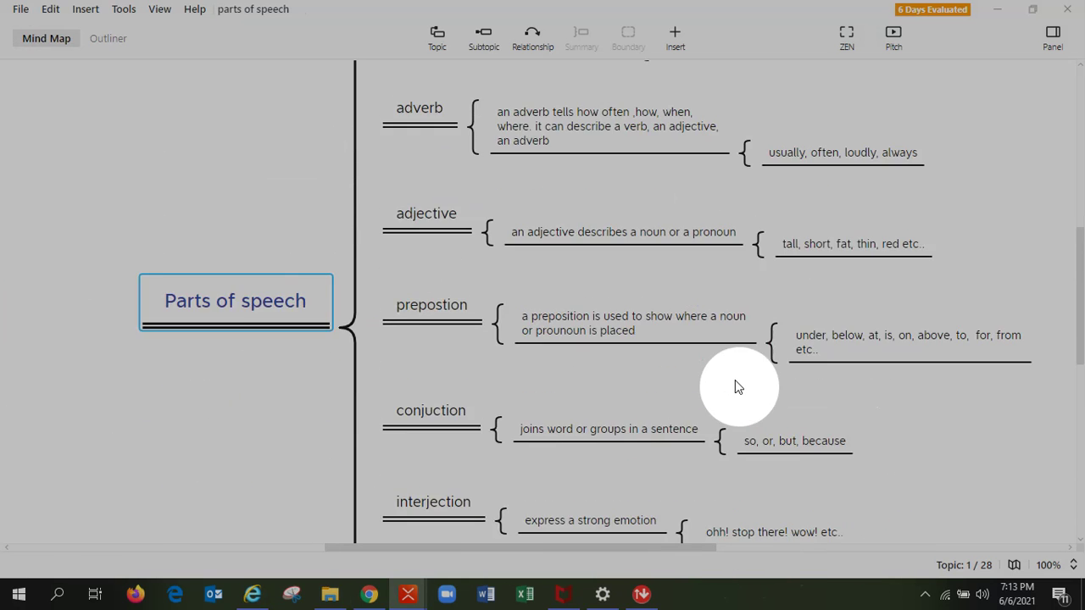
{"action": "scroll", "coordinate": [735, 386], "scroll_direction": "down", "scroll_amount": 4}
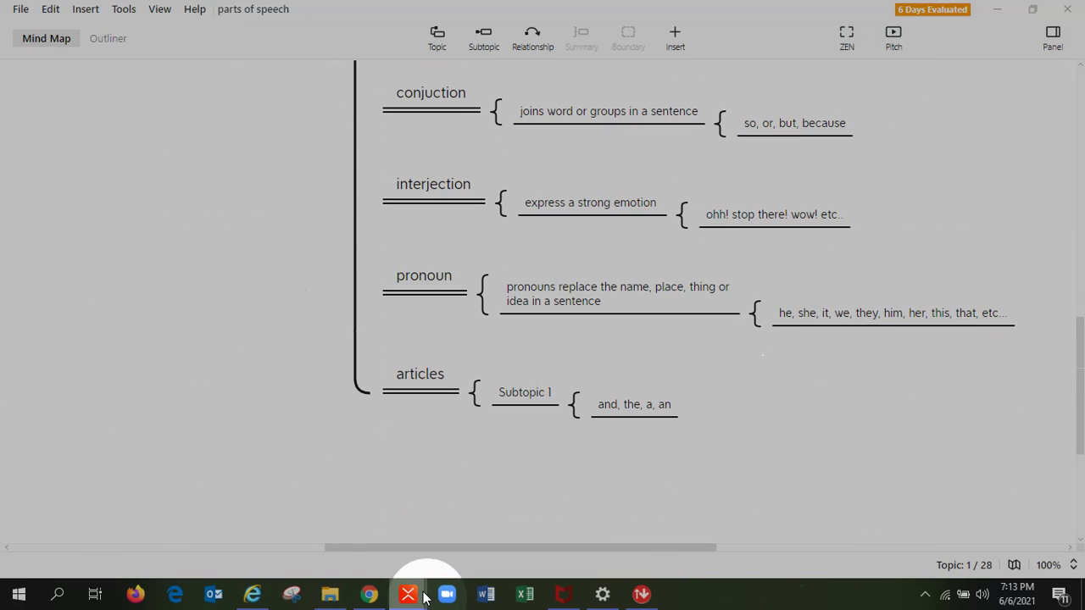
Step: Open the Brainly site from Momentum's saved links
{"action": "left_click", "coordinate": [373, 594]}
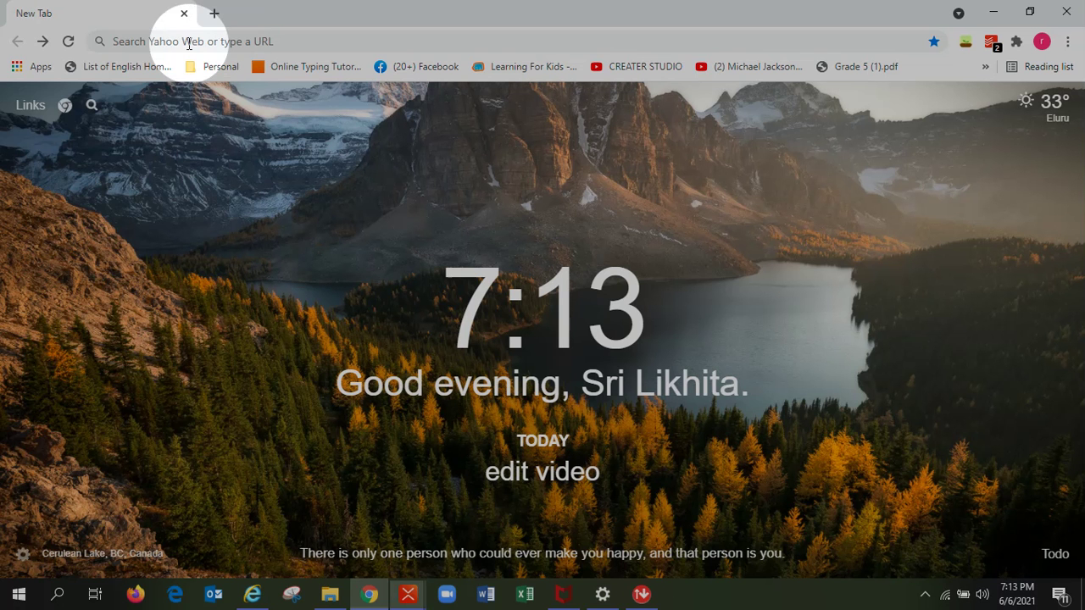
{"action": "left_click", "coordinate": [29, 104]}
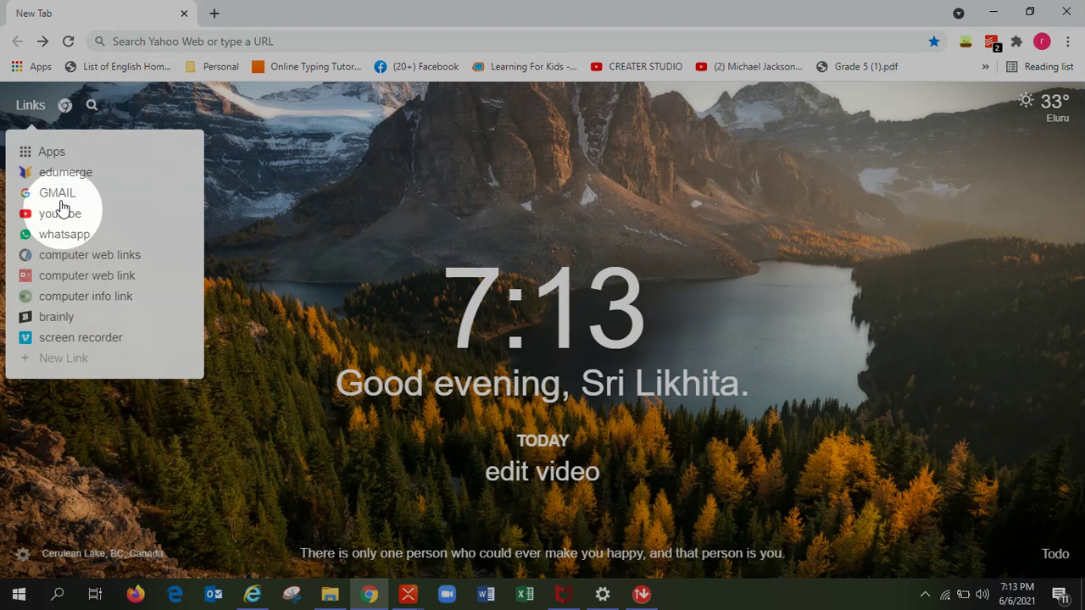
{"action": "left_click", "coordinate": [83, 331]}
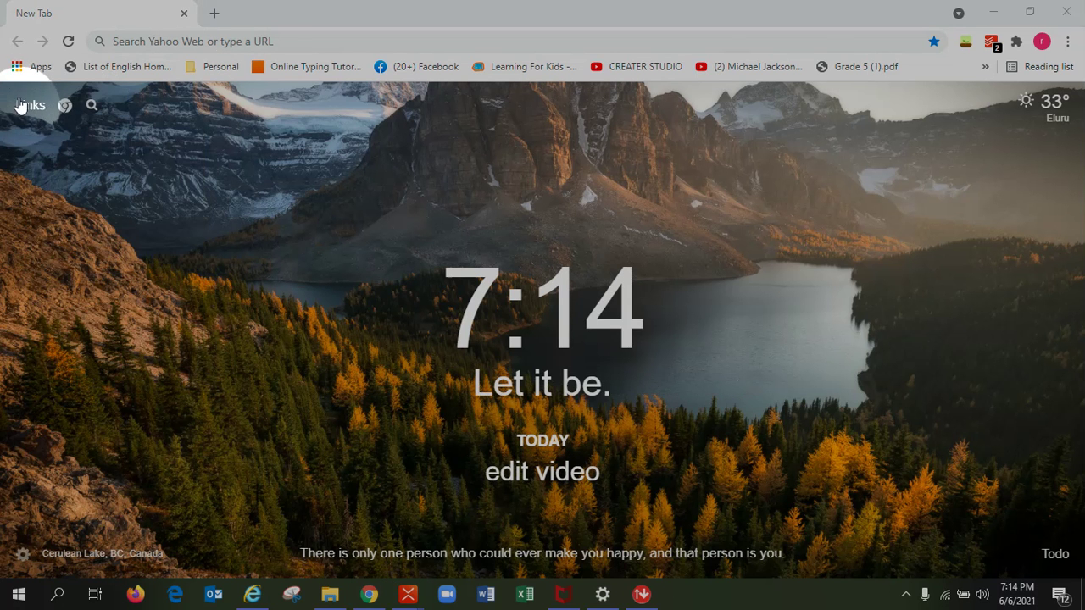
{"action": "left_click", "coordinate": [22, 104]}
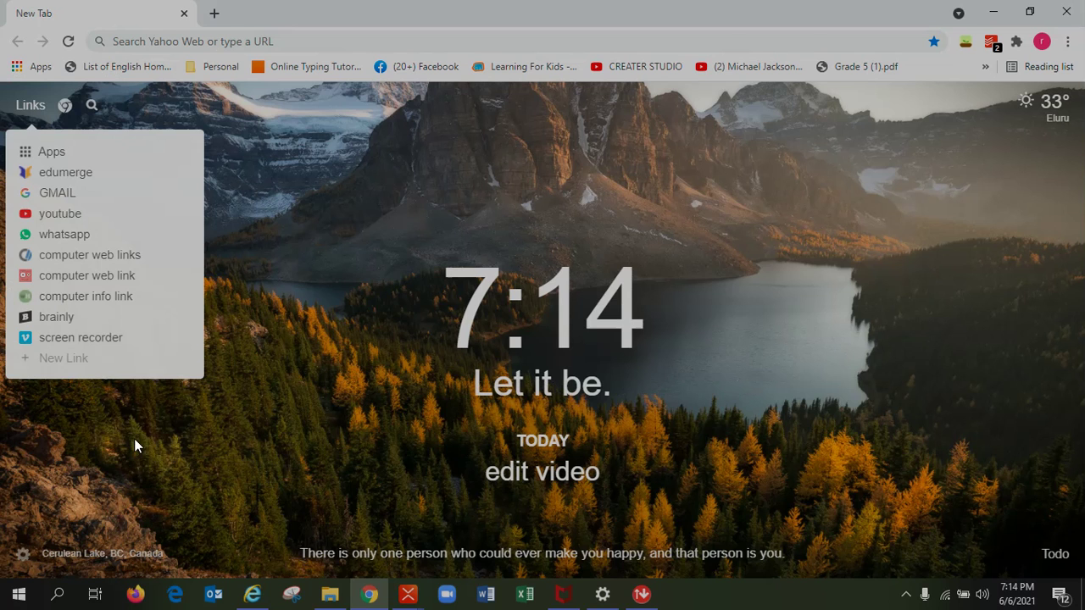
{"action": "left_click", "coordinate": [153, 328]}
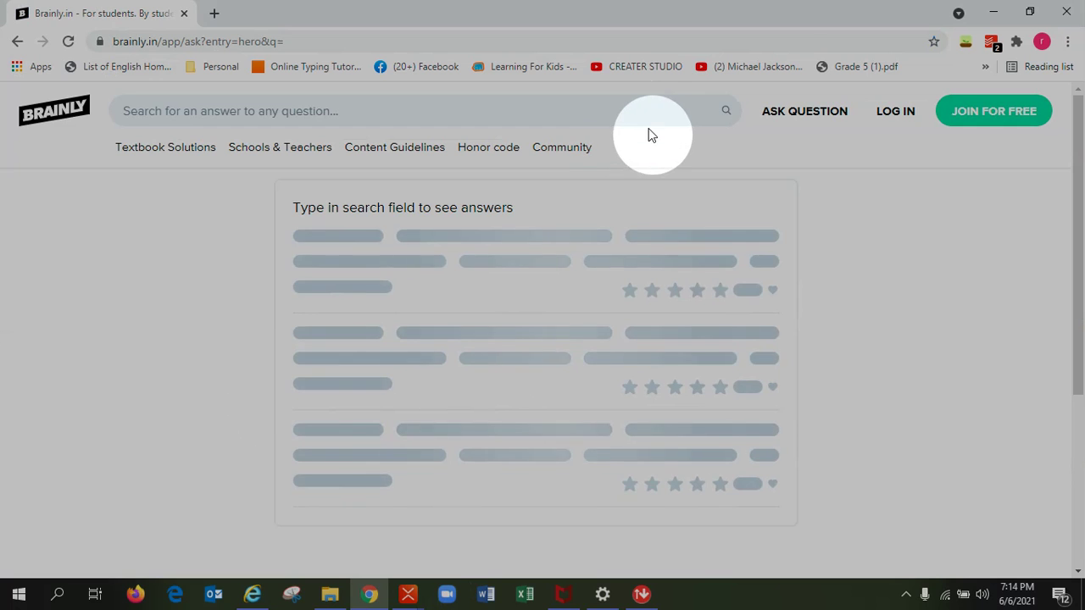
Step: Search Brainly for 'what is plasma' and scroll through the 11012 results
{"action": "left_click", "coordinate": [624, 111]}
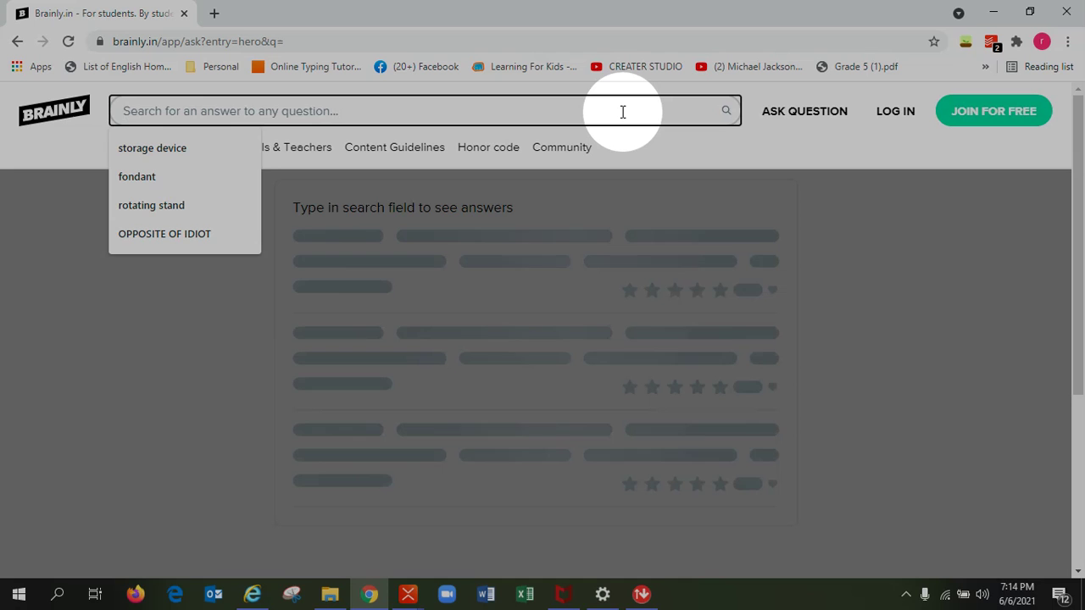
{"action": "type", "text": "wh"}
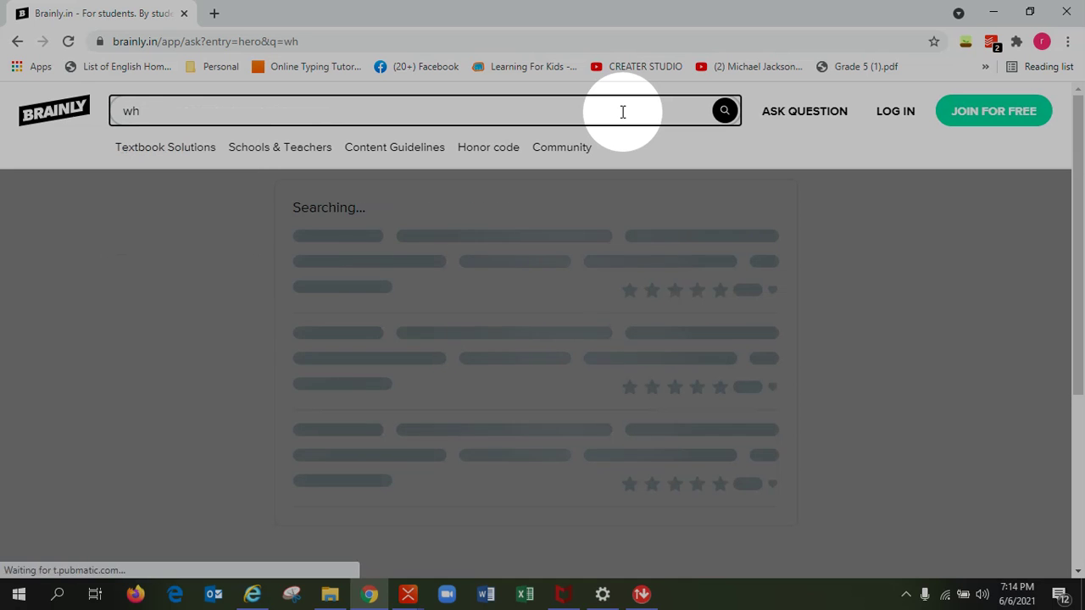
{"action": "type", "text": "at is plas"}
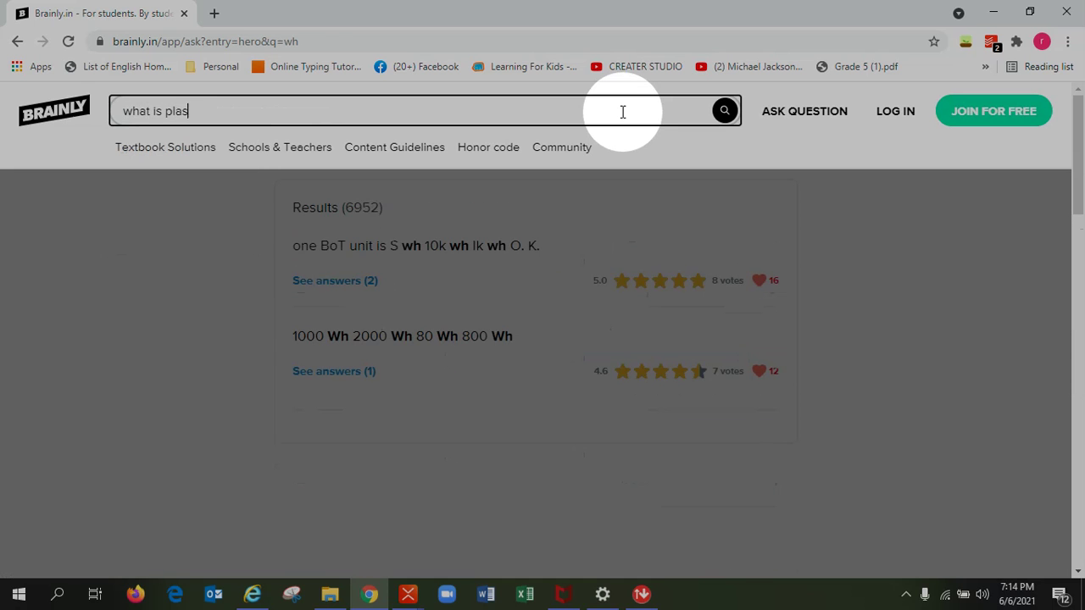
{"action": "type", "text": "ma"}
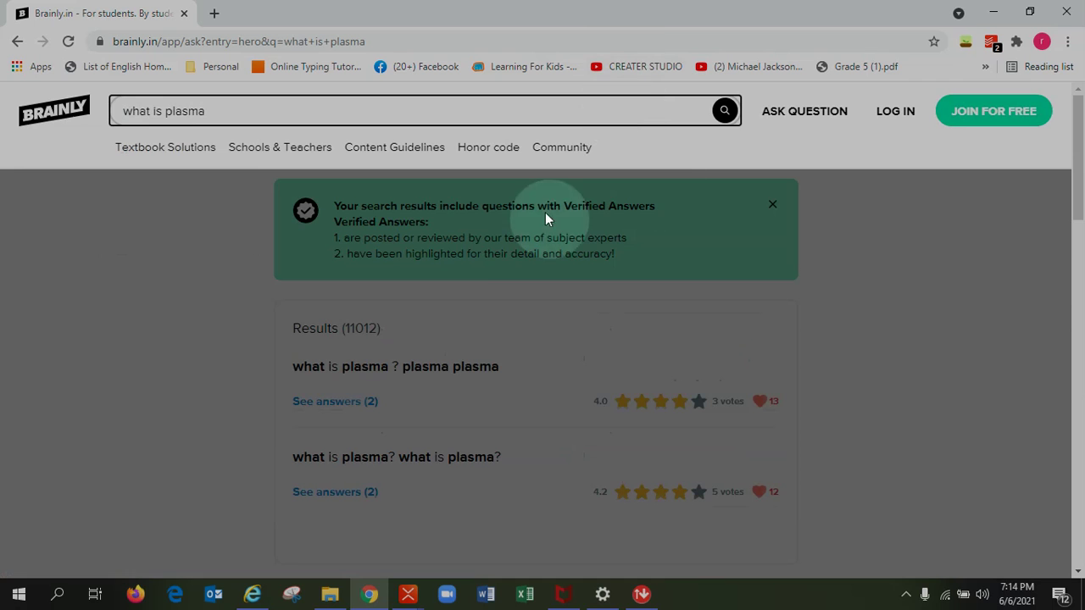
{"action": "left_click", "coordinate": [159, 254]}
{"action": "scroll", "coordinate": [509, 381], "scroll_direction": "down", "scroll_amount": 1}
{"action": "scroll", "coordinate": [525, 333], "scroll_direction": "down", "scroll_amount": 1}
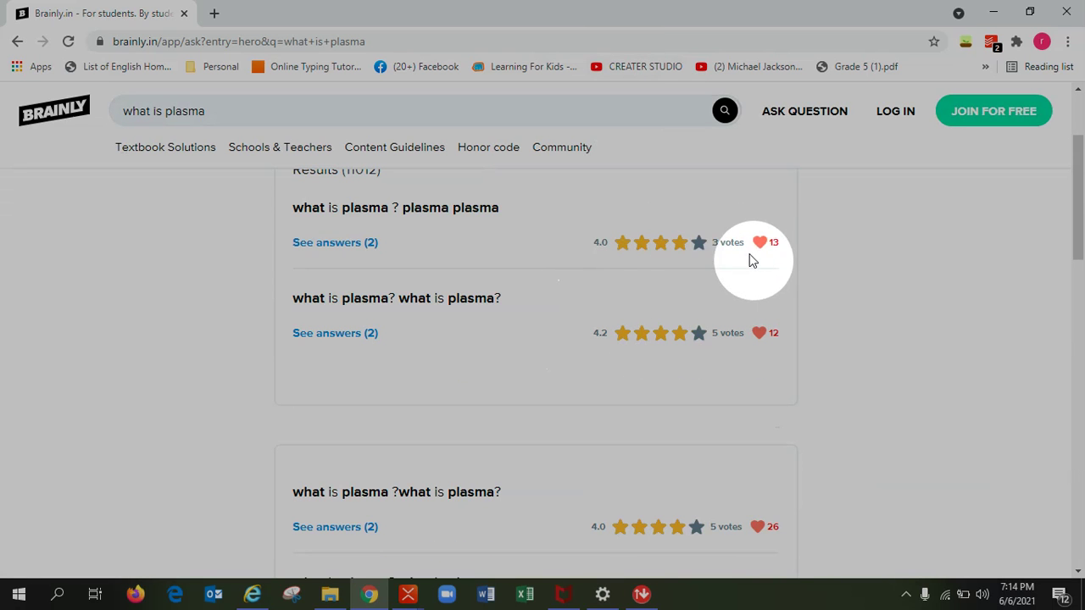
{"action": "left_click_drag", "start_coordinate": [757, 248], "coordinate": [714, 243]}
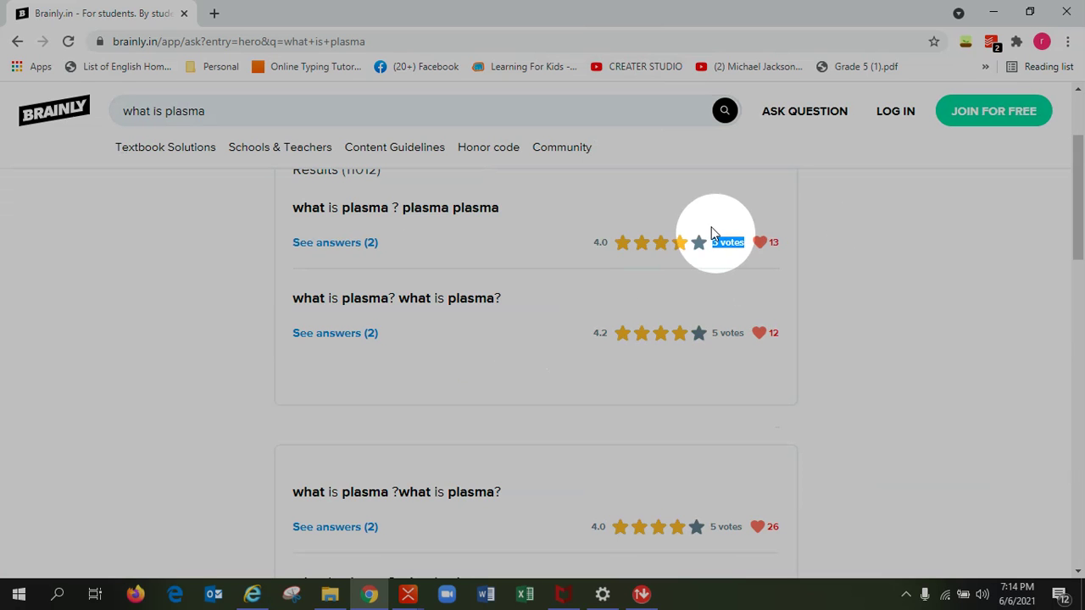
{"action": "scroll", "coordinate": [691, 354], "scroll_direction": "down", "scroll_amount": 2}
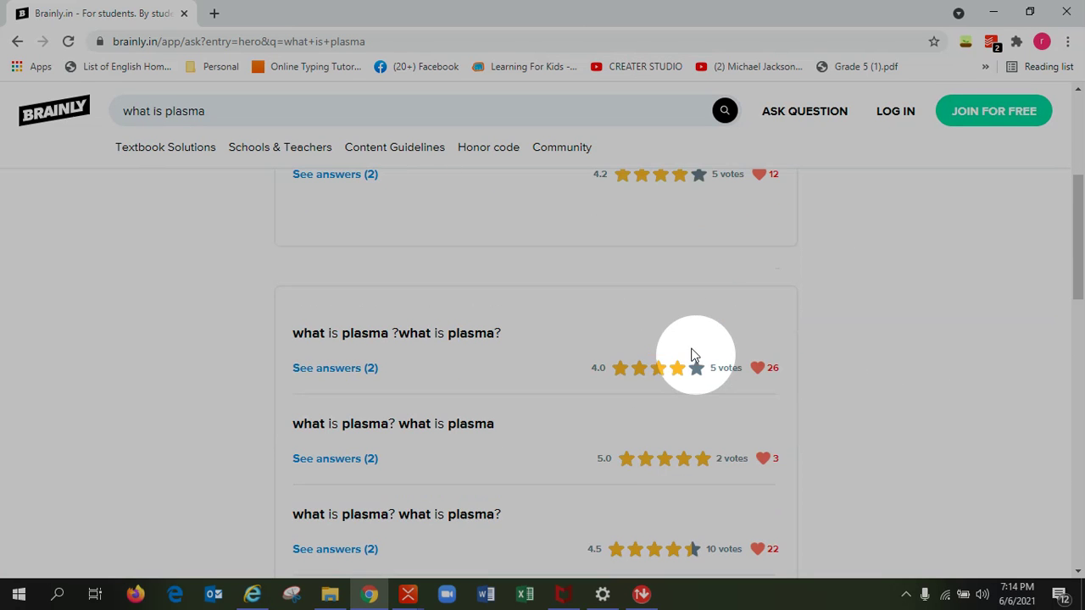
{"action": "scroll", "coordinate": [703, 353], "scroll_direction": "down", "scroll_amount": 3}
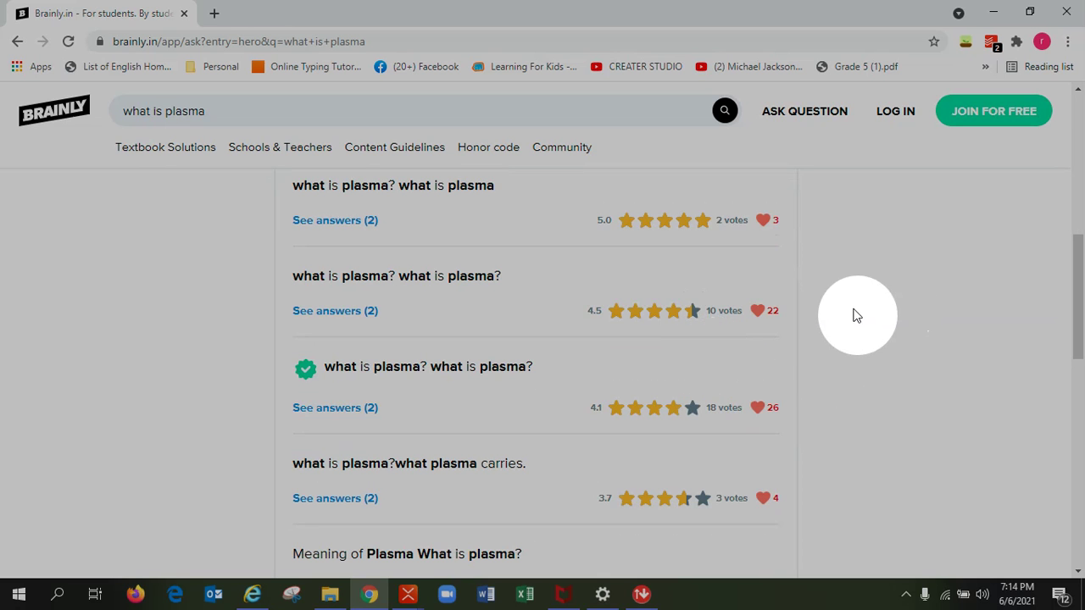
{"action": "scroll", "coordinate": [778, 312], "scroll_direction": "up", "scroll_amount": 6}
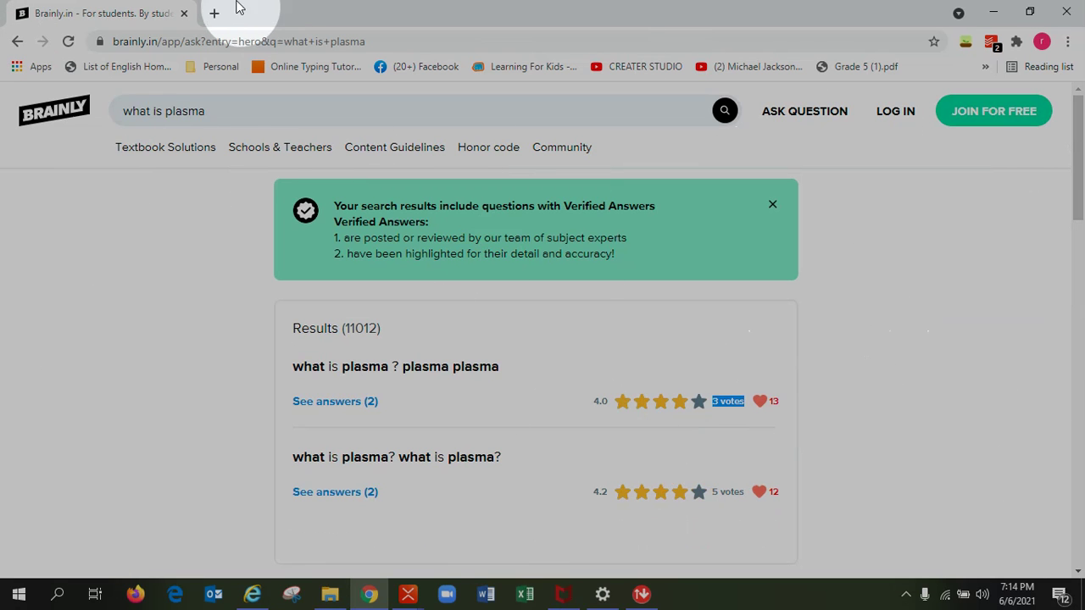
Step: Close Brainly, open Vimeo's Recordings folder from saved links, and peek at a video's menu
{"action": "left_click", "coordinate": [184, 14]}
{"action": "left_click", "coordinate": [31, 105]}
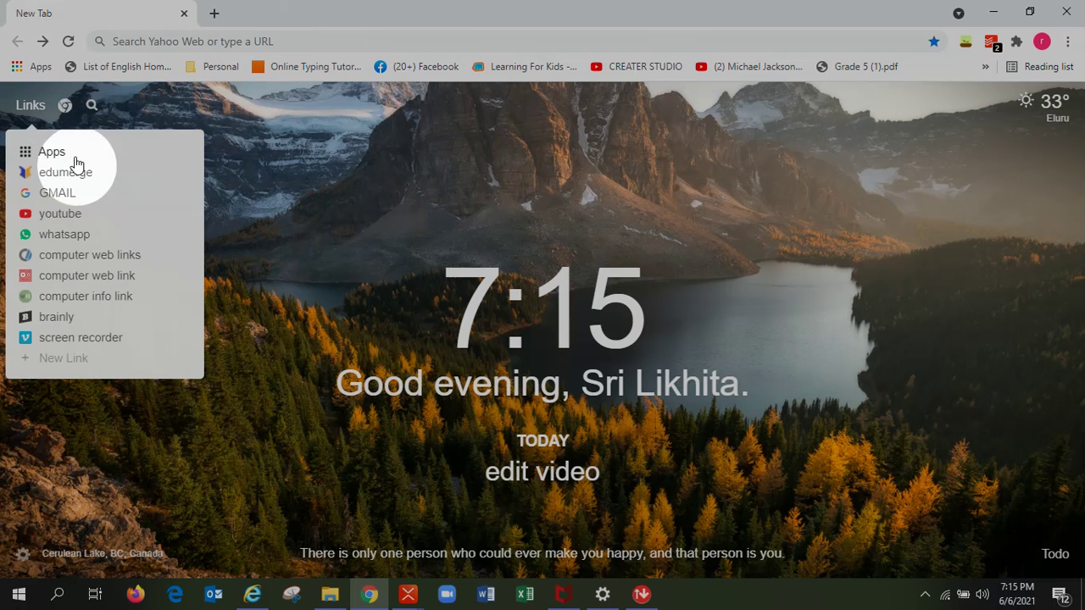
{"action": "left_click", "coordinate": [111, 346]}
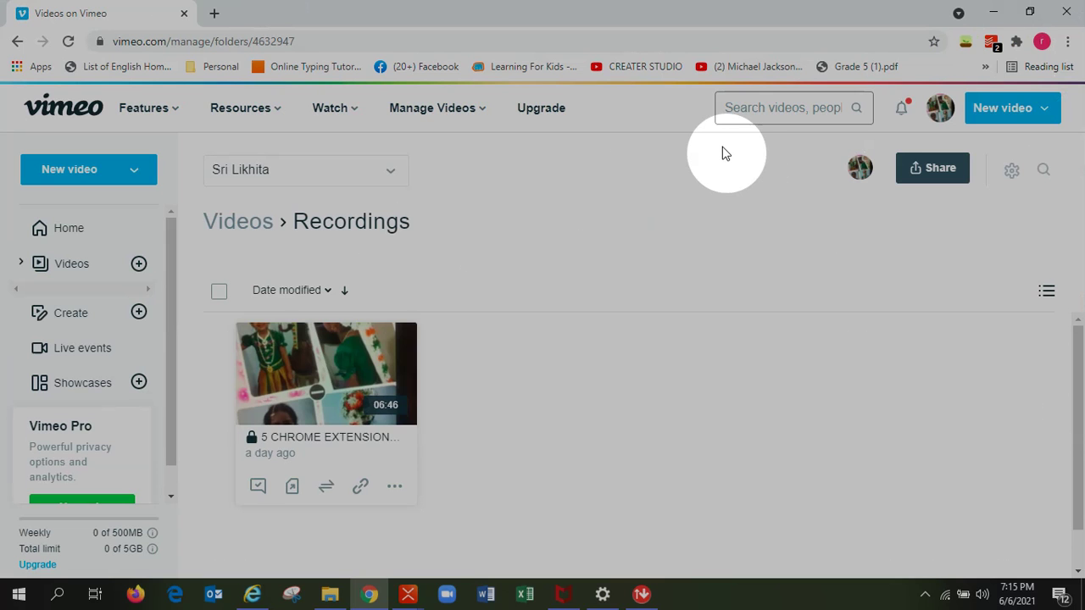
{"action": "left_click", "coordinate": [393, 492]}
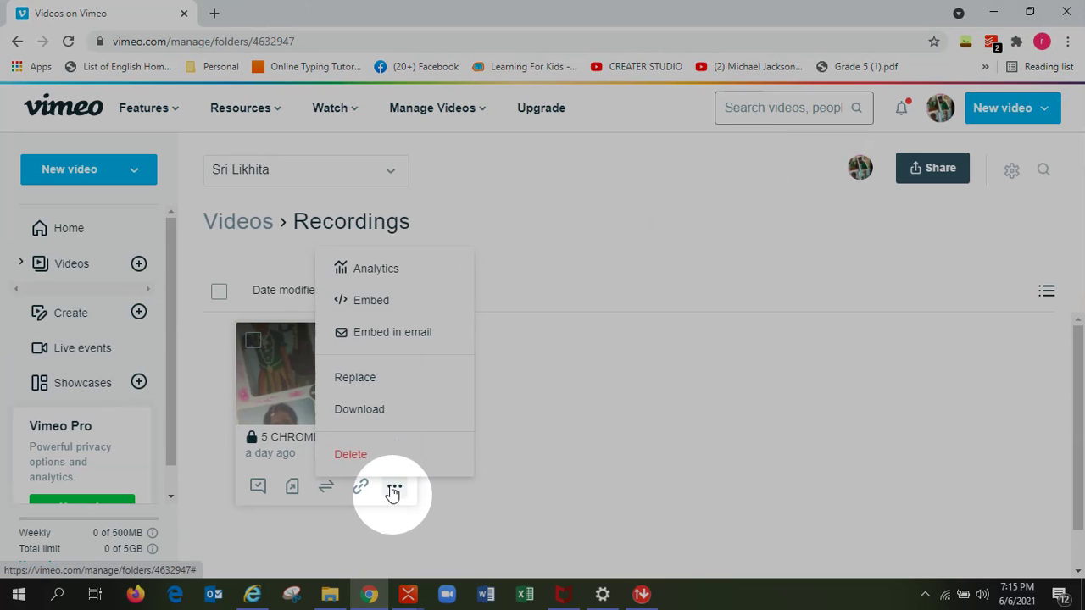
{"action": "left_click", "coordinate": [562, 472]}
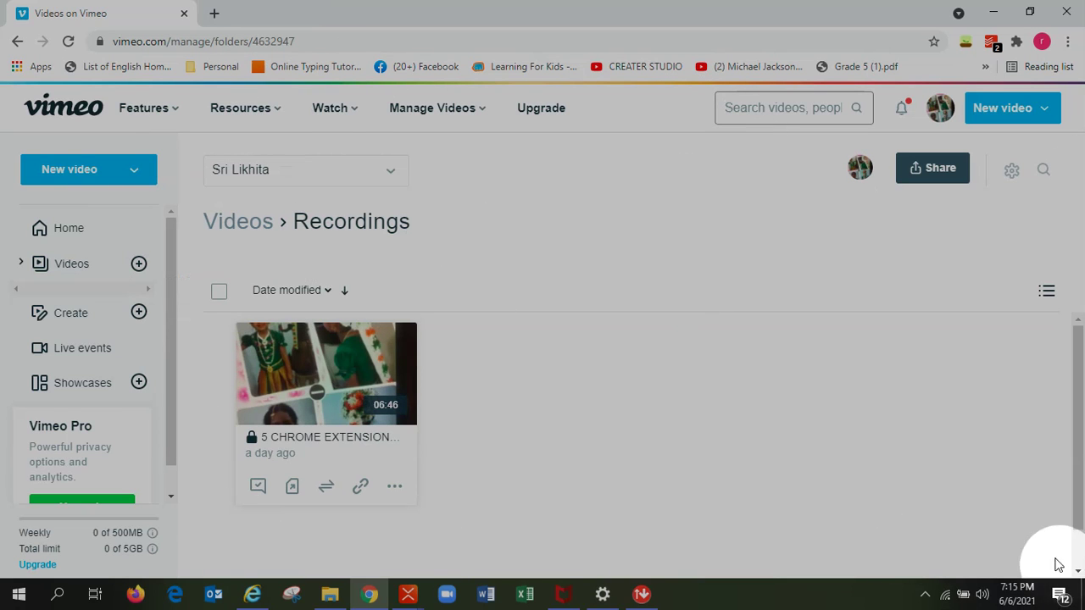
Step: Open a new tab, close the Vimeo tab, and show hidden tray icons
{"action": "left_click", "coordinate": [214, 14]}
{"action": "left_click", "coordinate": [167, 13]}
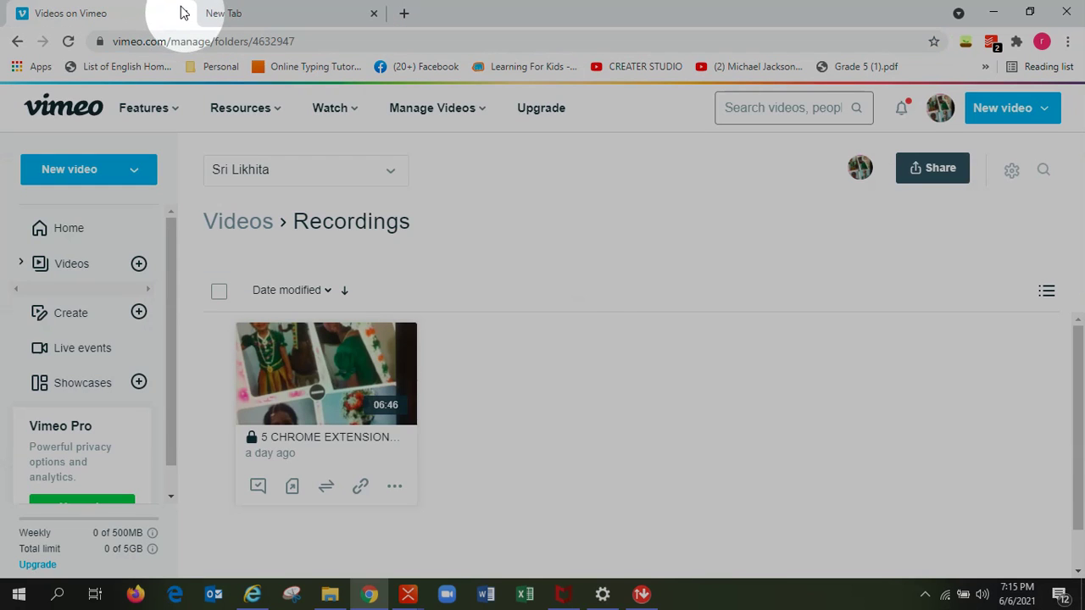
{"action": "left_click", "coordinate": [183, 14]}
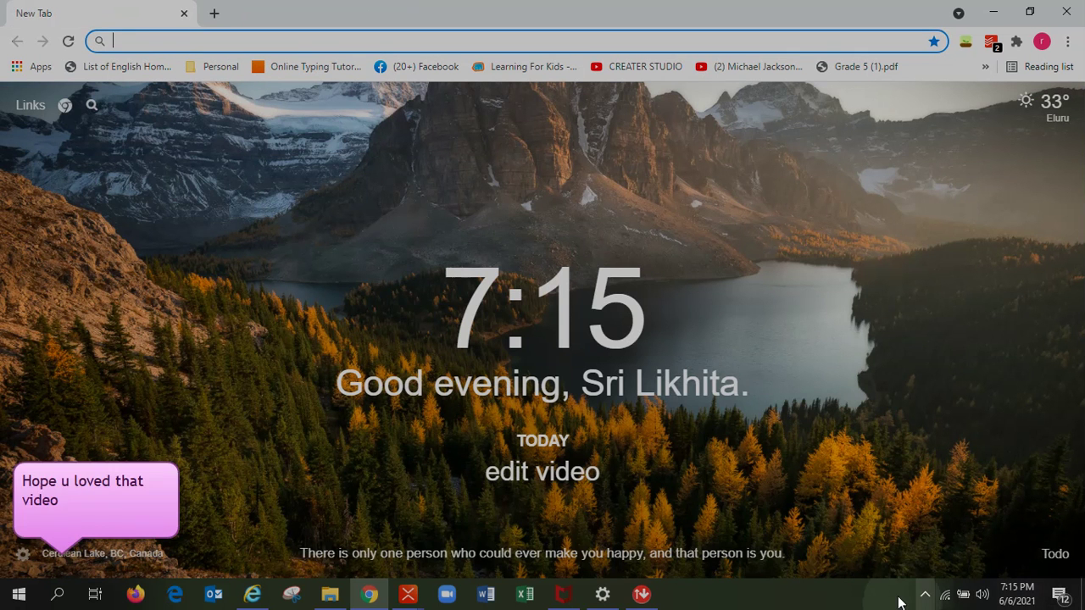
{"action": "left_click", "coordinate": [924, 598]}
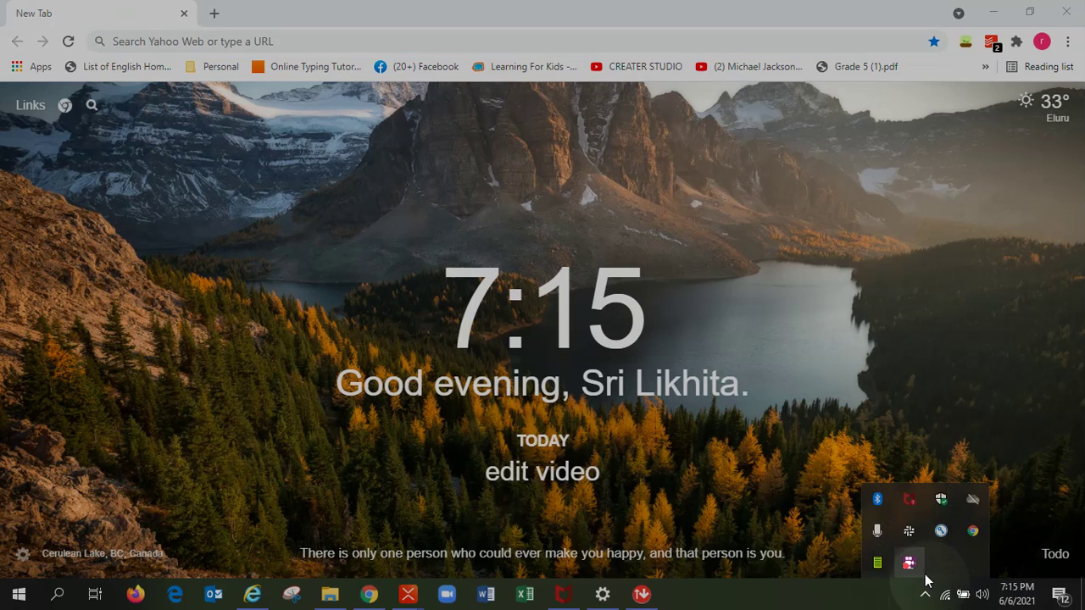